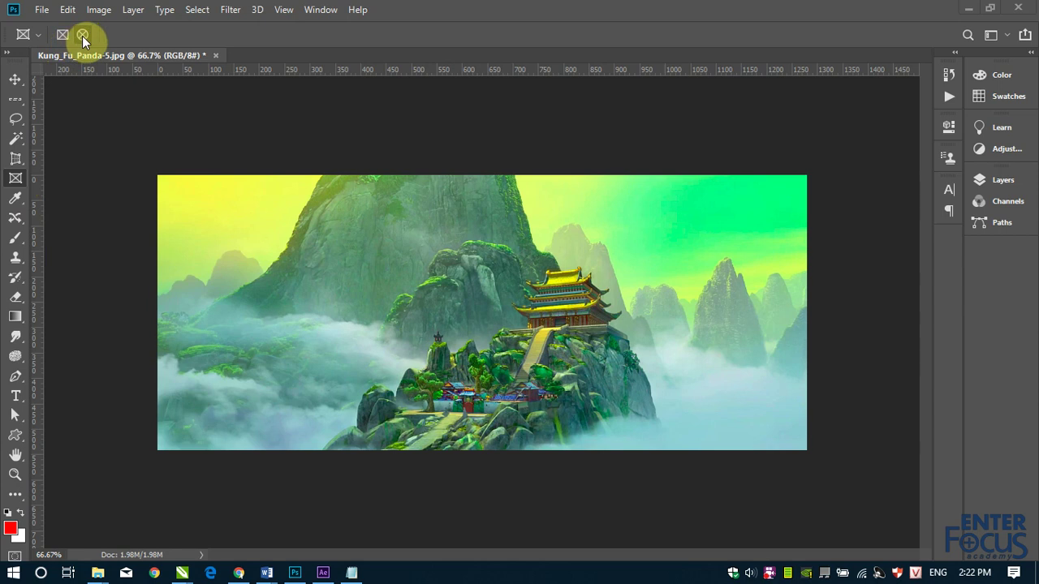
# Step: Draw an elliptical frame over the temple, then stretch its top, right and bottom edges outward
pyautogui.click(83, 35)
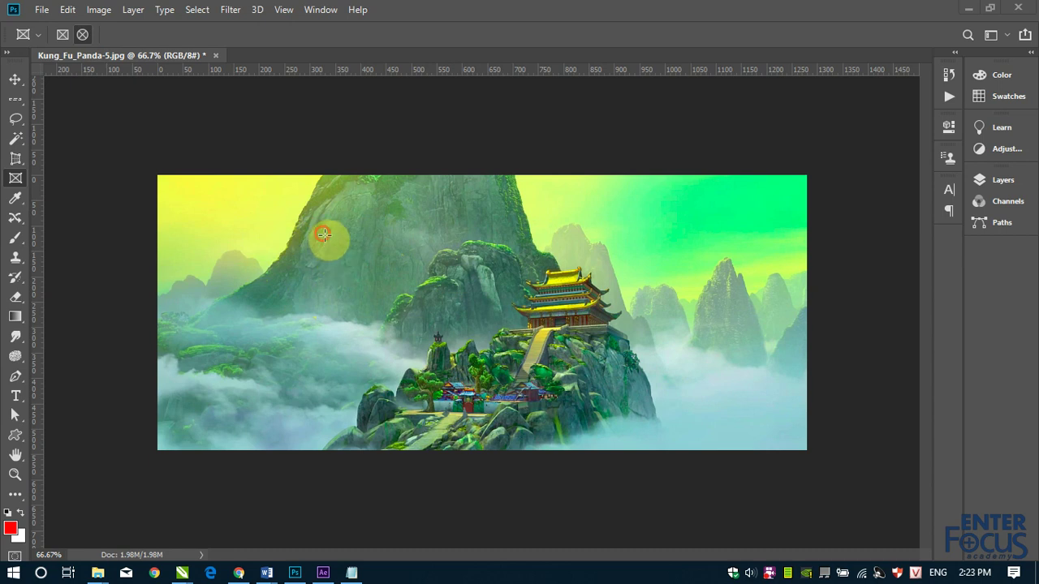
pyautogui.moveTo(298, 237); pyautogui.dragTo(652, 409)
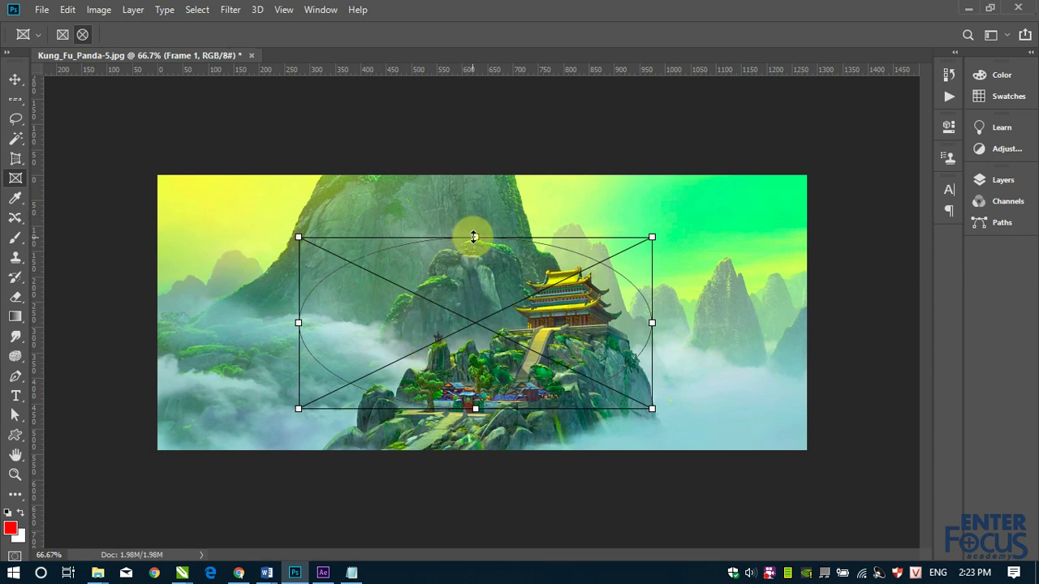
pyautogui.moveTo(477, 238); pyautogui.dragTo(475, 211)
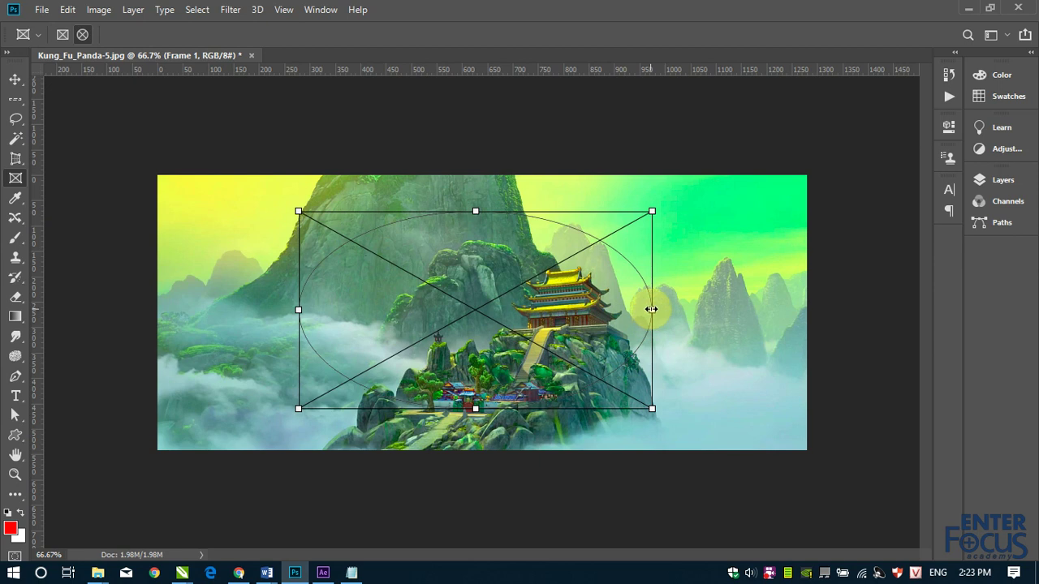
pyautogui.moveTo(652, 310); pyautogui.dragTo(673, 309)
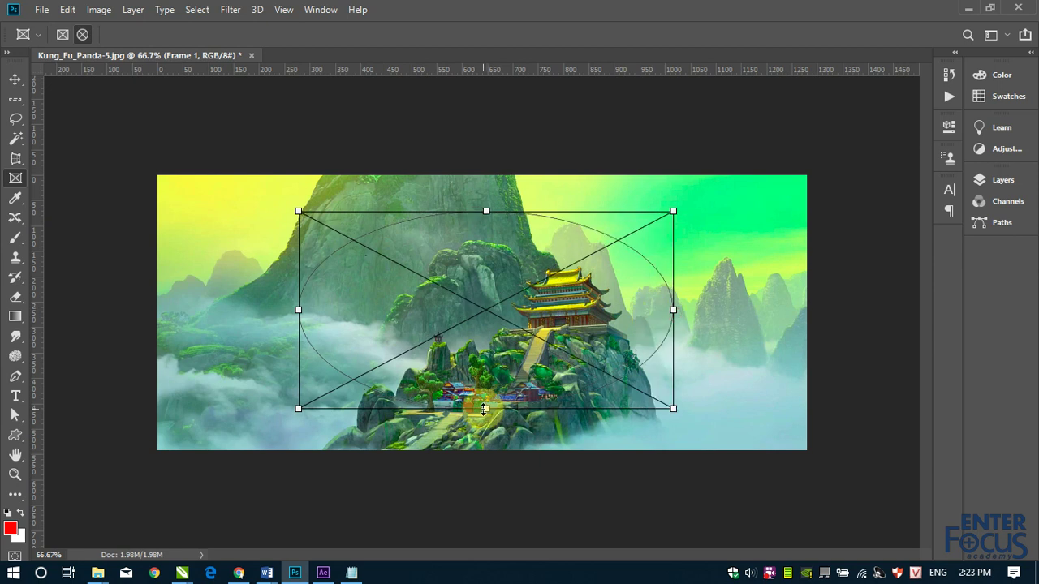
pyautogui.moveTo(485, 410); pyautogui.dragTo(484, 424)
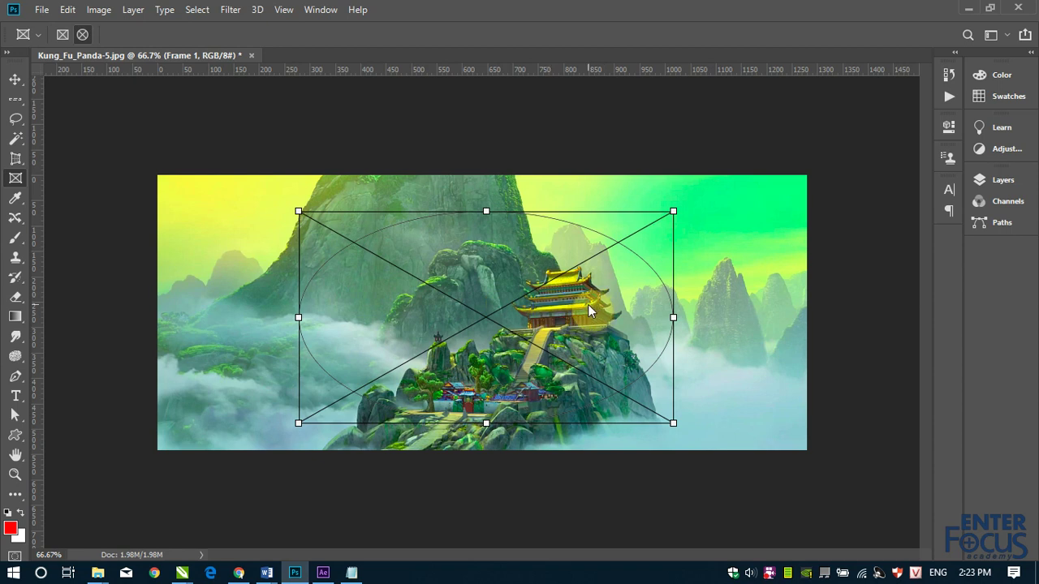
# Step: Show the Layers panel and select the Background layer beneath Frame 1
pyautogui.click(992, 181)
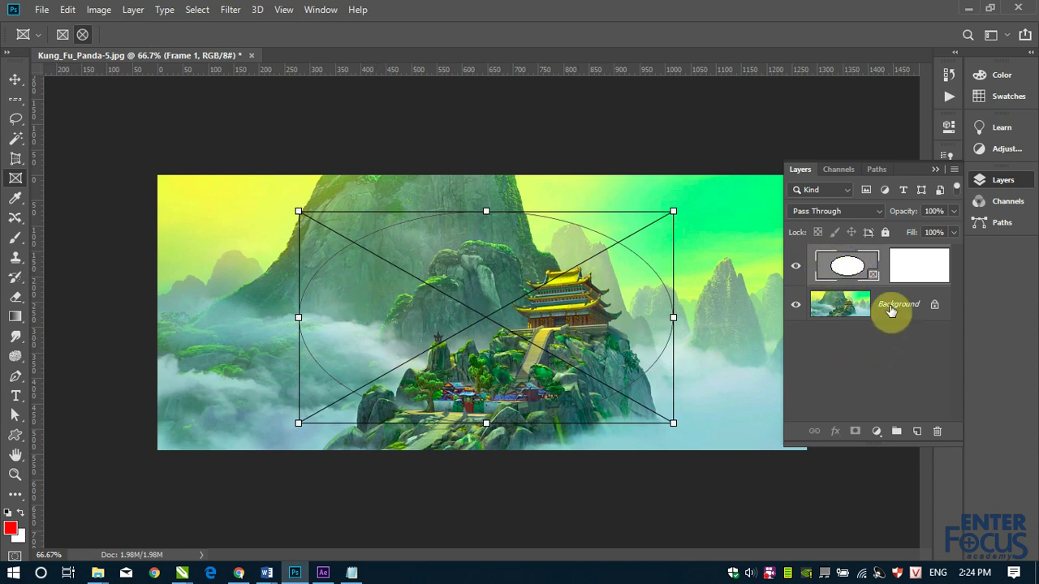
pyautogui.click(889, 312)
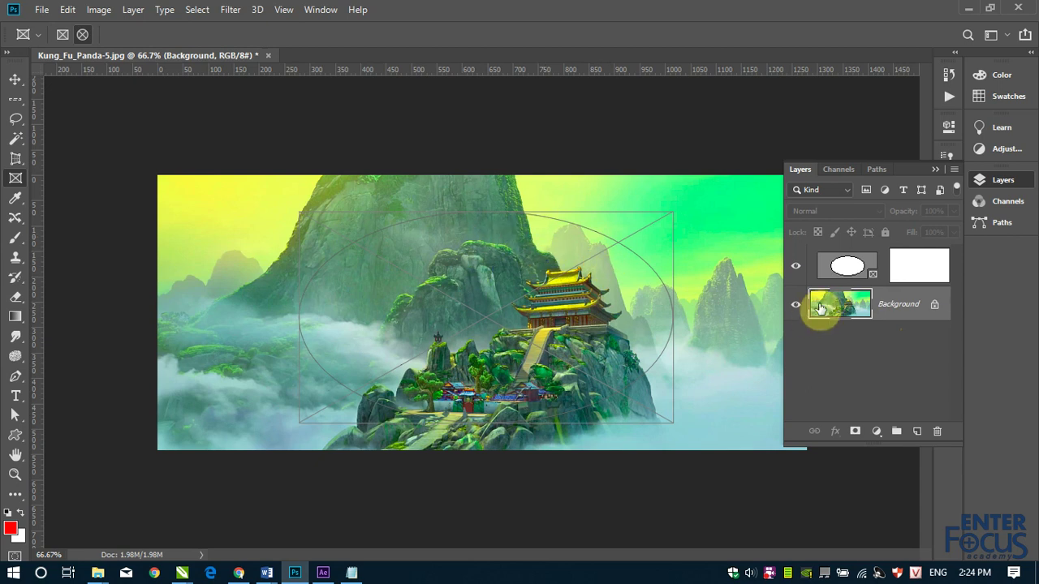
# Step: Duplicate the Background layer so a Background copy fills the elliptical frame
pyautogui.rightClick(891, 308)
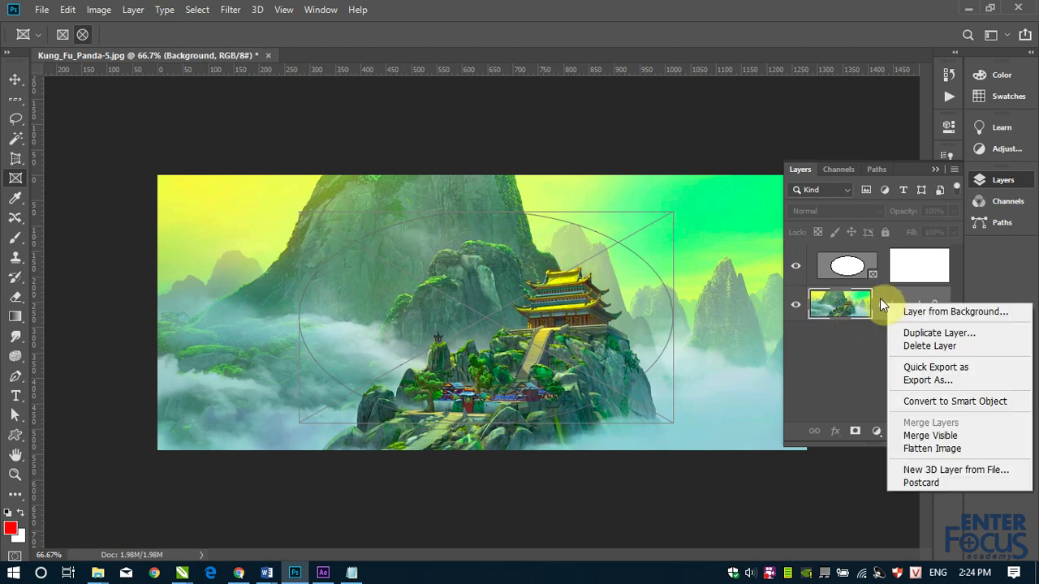
pyautogui.click(853, 343)
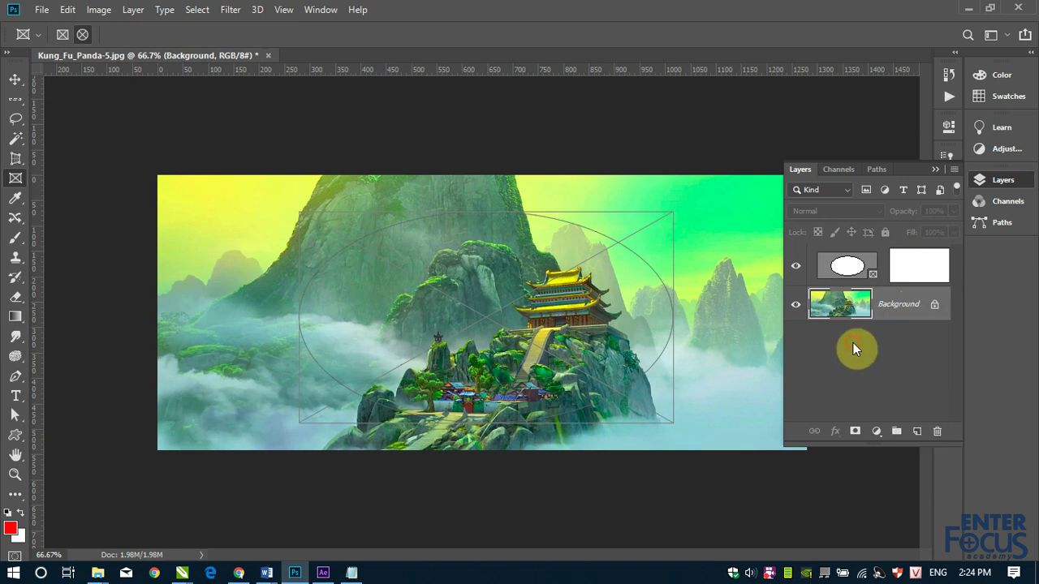
pyautogui.rightClick(899, 307)
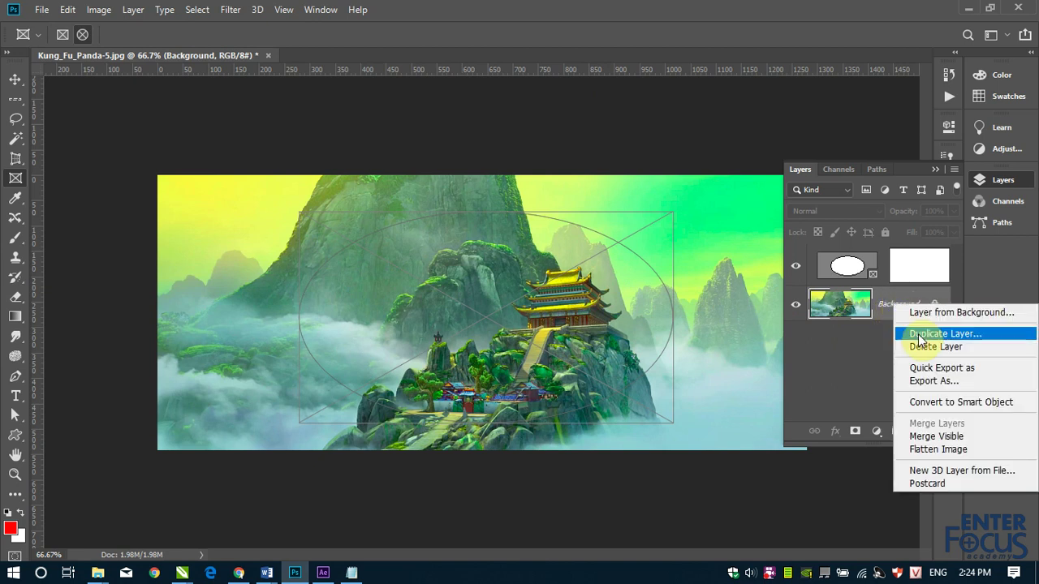
pyautogui.click(920, 337)
pyautogui.click(625, 173)
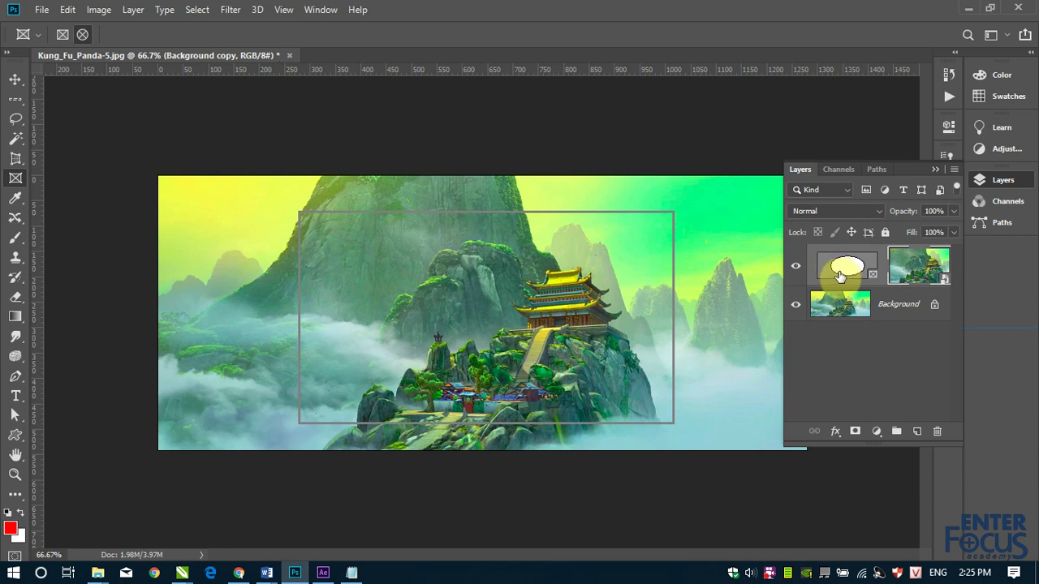
# Step: Hide the Background layer, widen the Layers panel and select the frame layer
pyautogui.click(796, 306)
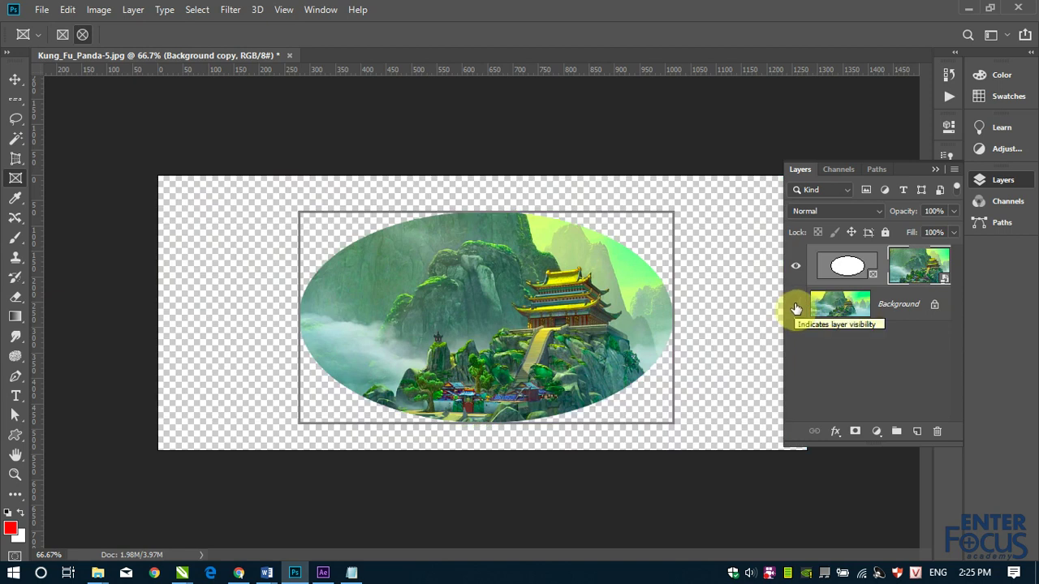
pyautogui.click(906, 278)
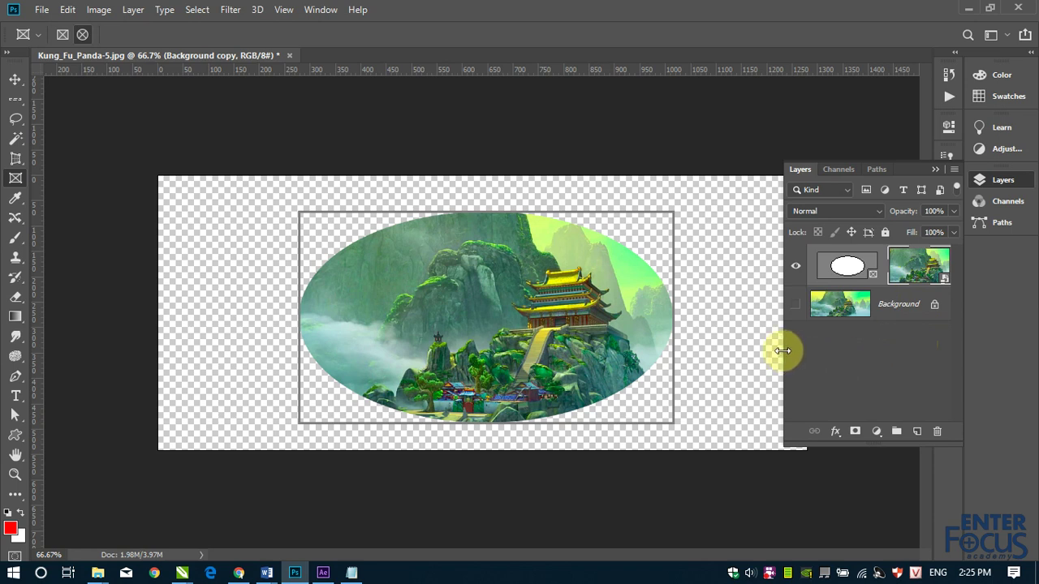
pyautogui.moveTo(782, 351); pyautogui.dragTo(739, 353)
pyautogui.click(878, 377)
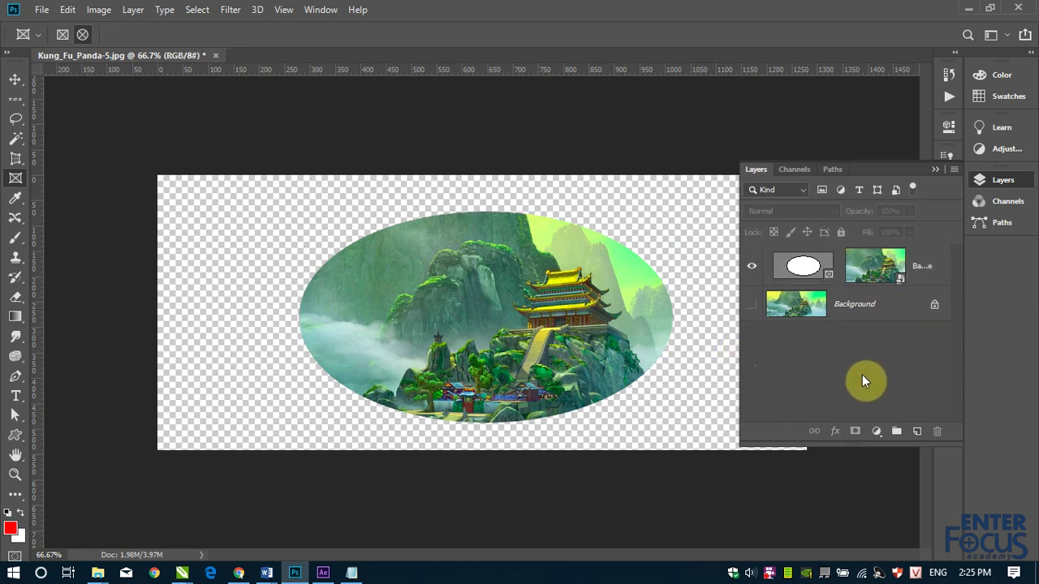
pyautogui.click(932, 271)
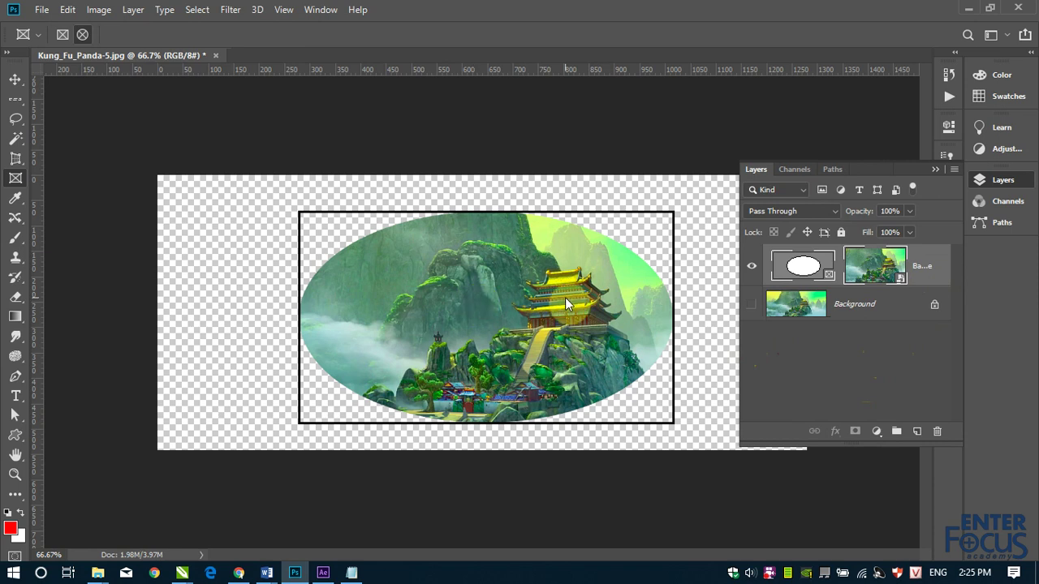
# Step: Using the Move tool, shift the framed image left, then drag it back toward place
pyautogui.click(916, 273)
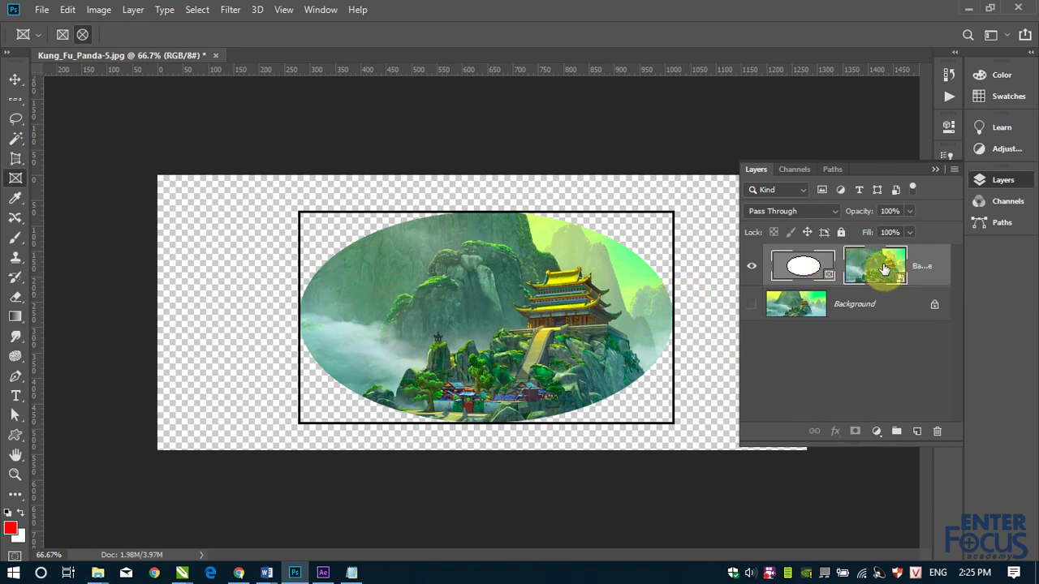
pyautogui.click(479, 354)
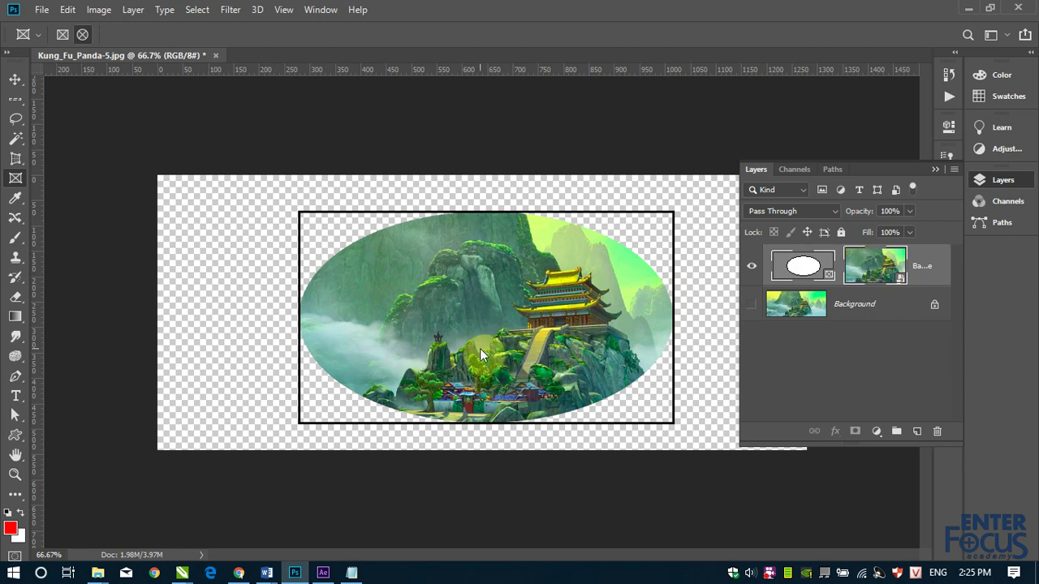
pyautogui.click(15, 78)
pyautogui.moveTo(412, 256); pyautogui.dragTo(299, 257)
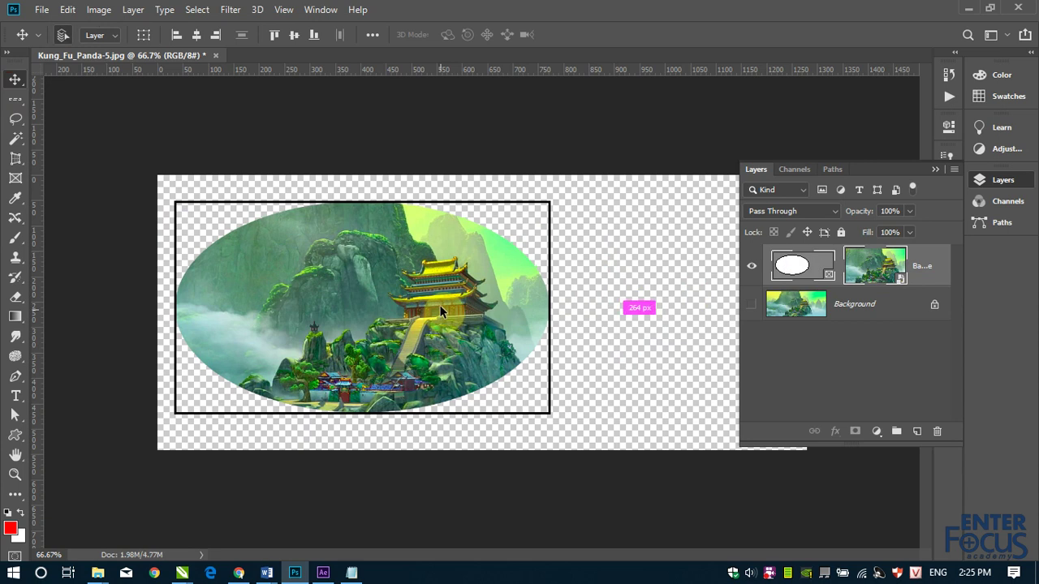
pyautogui.moveTo(439, 315); pyautogui.dragTo(562, 325)
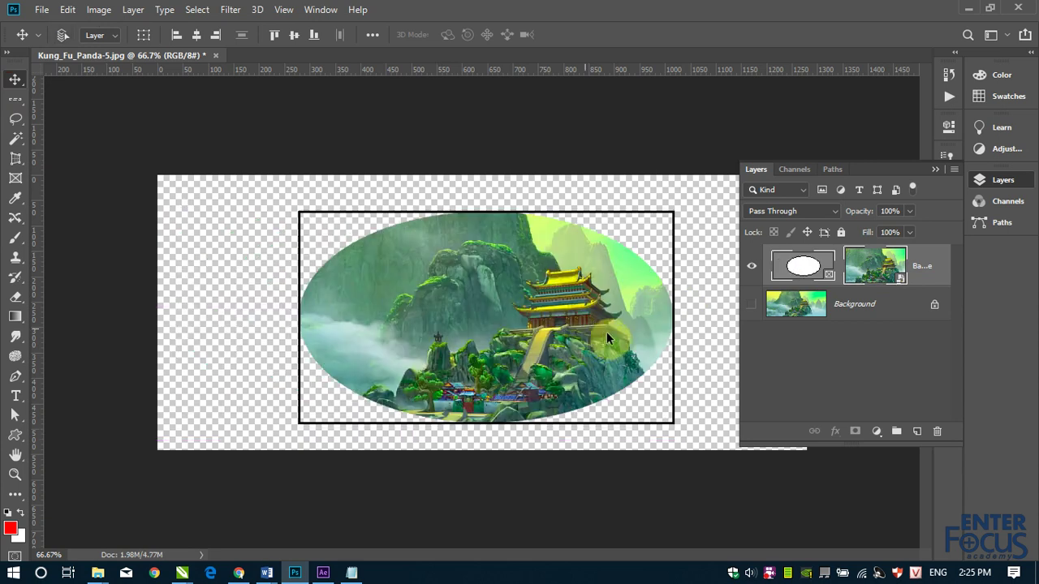
# Step: Select the oval frame itself and raise its top edge to make it taller
pyautogui.click(867, 311)
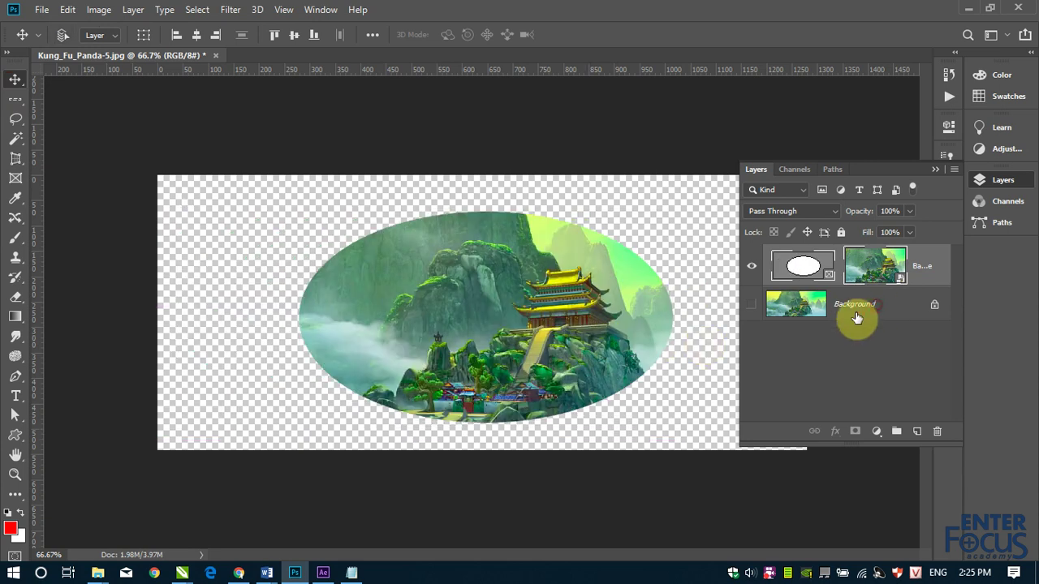
pyautogui.click(829, 279)
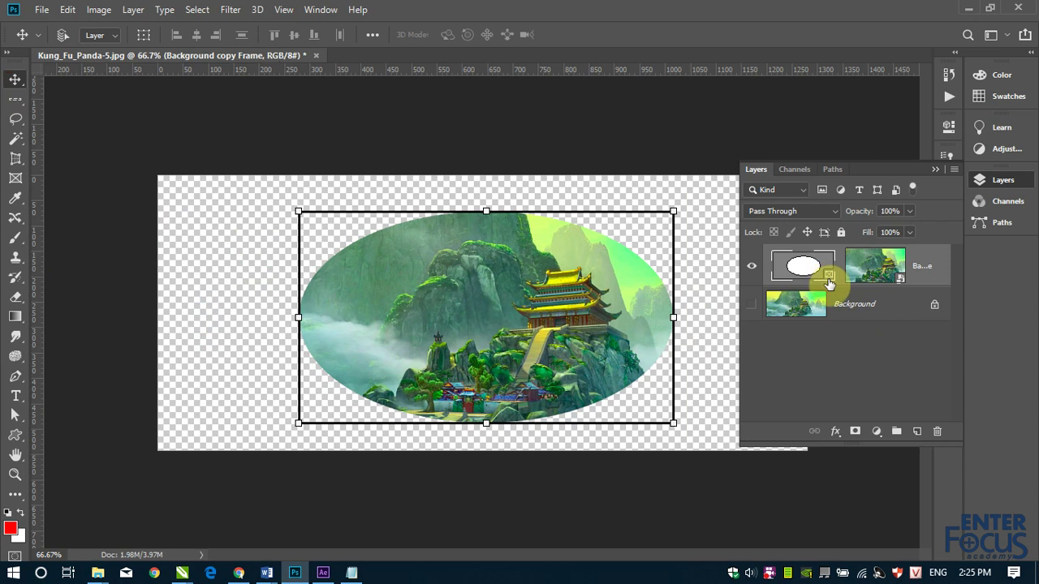
pyautogui.click(801, 266)
pyautogui.moveTo(488, 212)
pyautogui.mouseDown()
pyautogui.moveTo(480, 185)
pyautogui.moveTo(483, 196)
pyautogui.mouseUp()
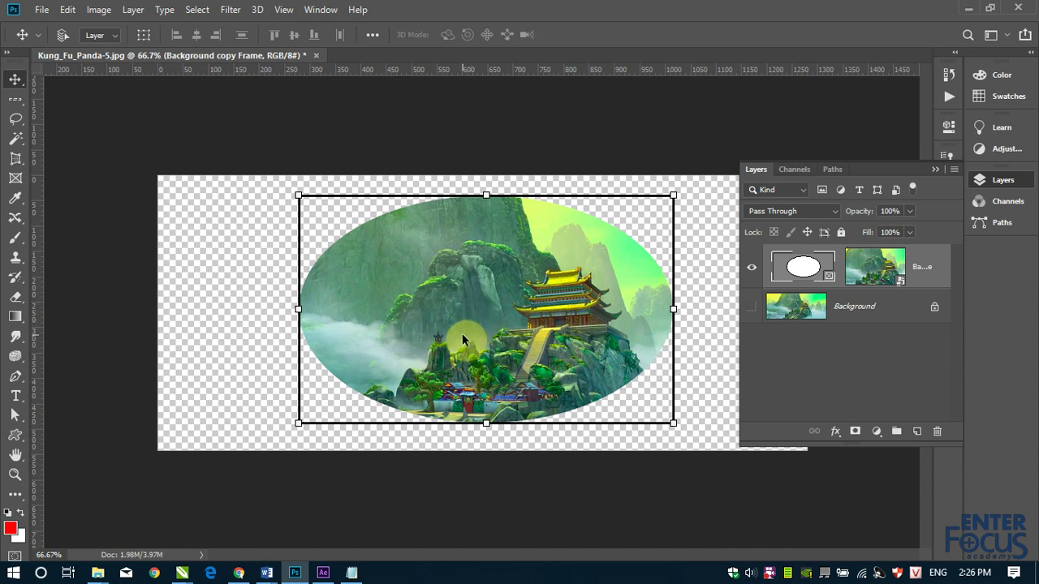
# Step: Slide the landscape inside the oval so the temple sits further left
pyautogui.click(877, 272)
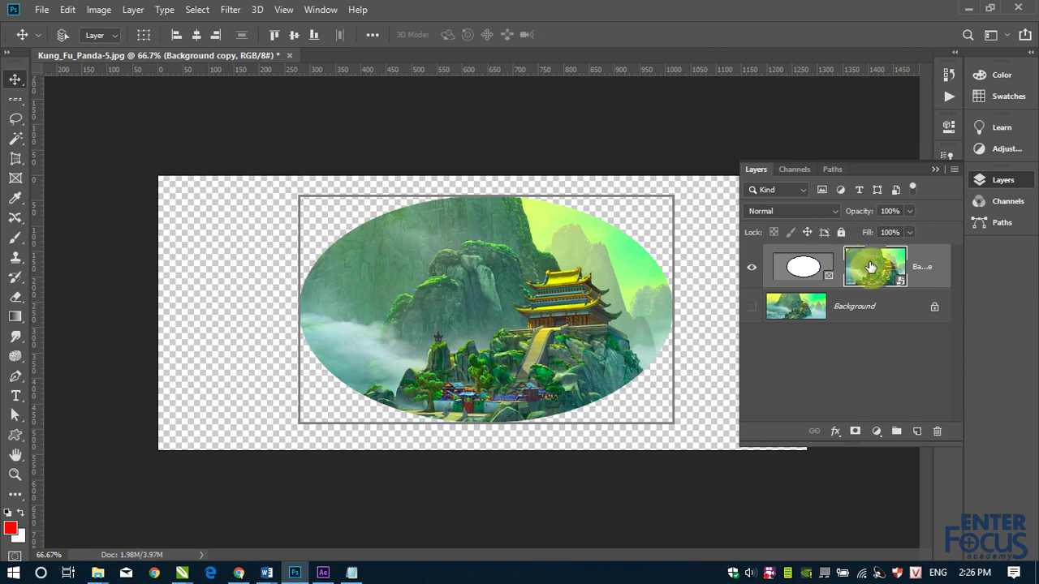
pyautogui.moveTo(473, 322); pyautogui.dragTo(581, 319)
pyautogui.moveTo(512, 314); pyautogui.dragTo(456, 307)
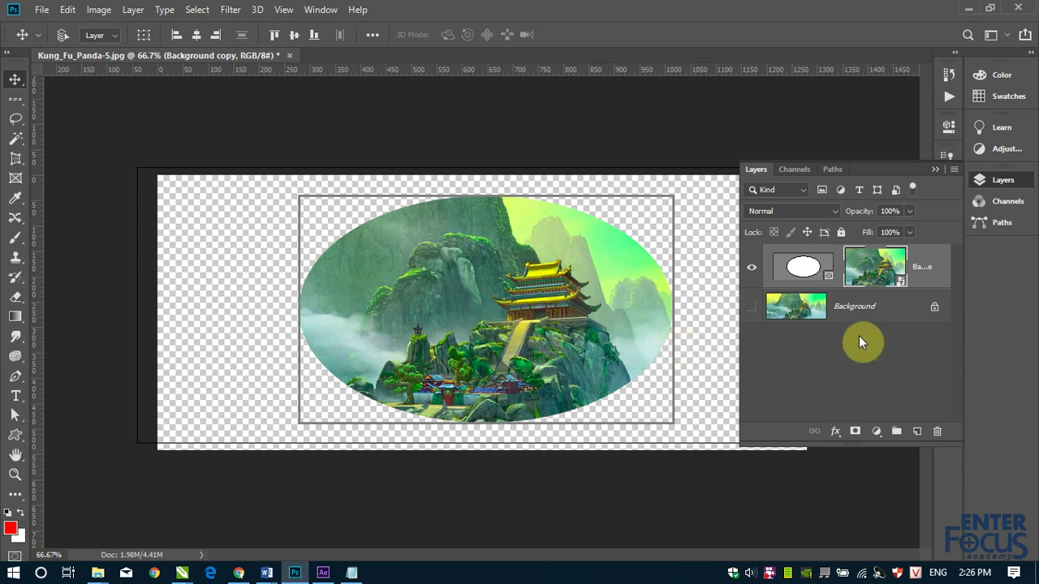
# Step: Make the Background layer visible again and drag the oval frame layer to the trash
pyautogui.click(873, 309)
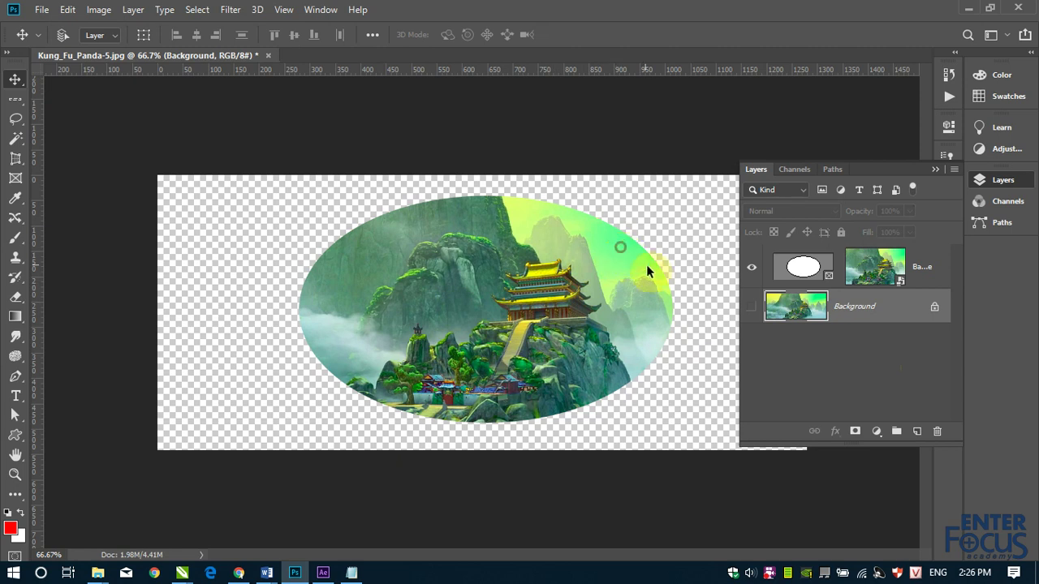
pyautogui.click(752, 308)
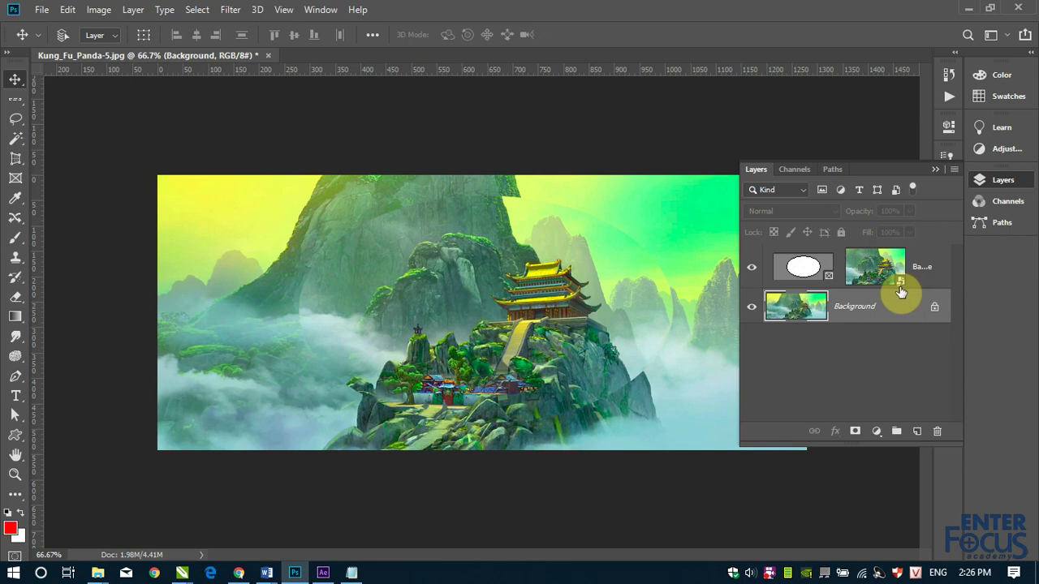
pyautogui.moveTo(933, 284); pyautogui.dragTo(937, 430)
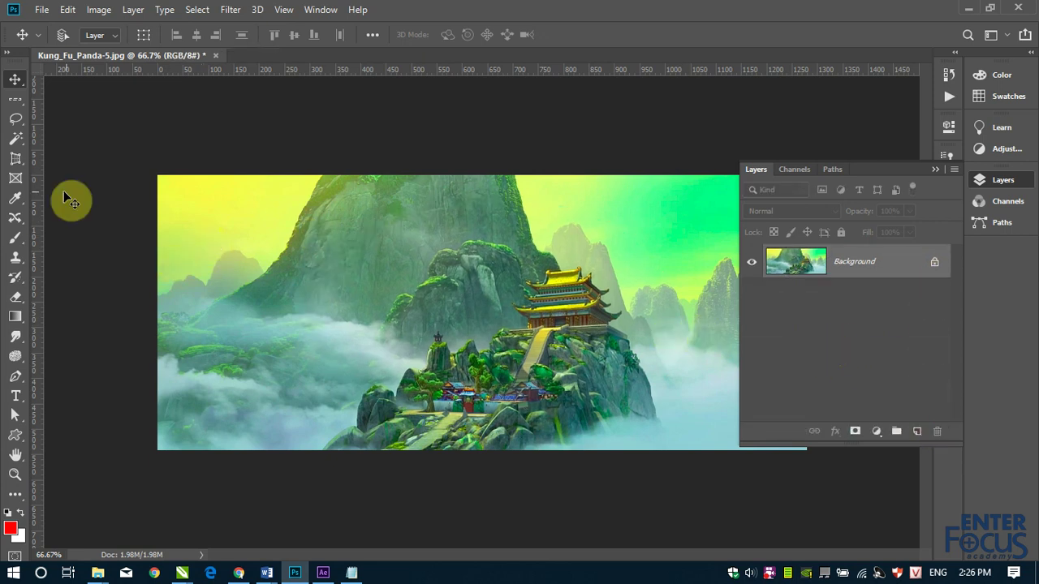
pyautogui.click(15, 179)
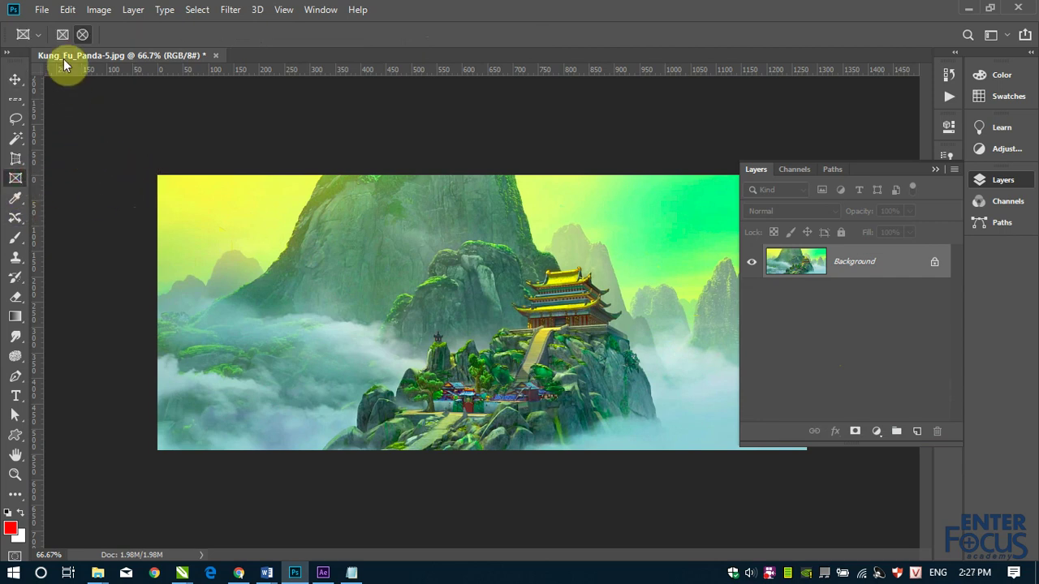
# Step: Draw a rectangular Frame 1 across the temple and deselect it
pyautogui.click(62, 35)
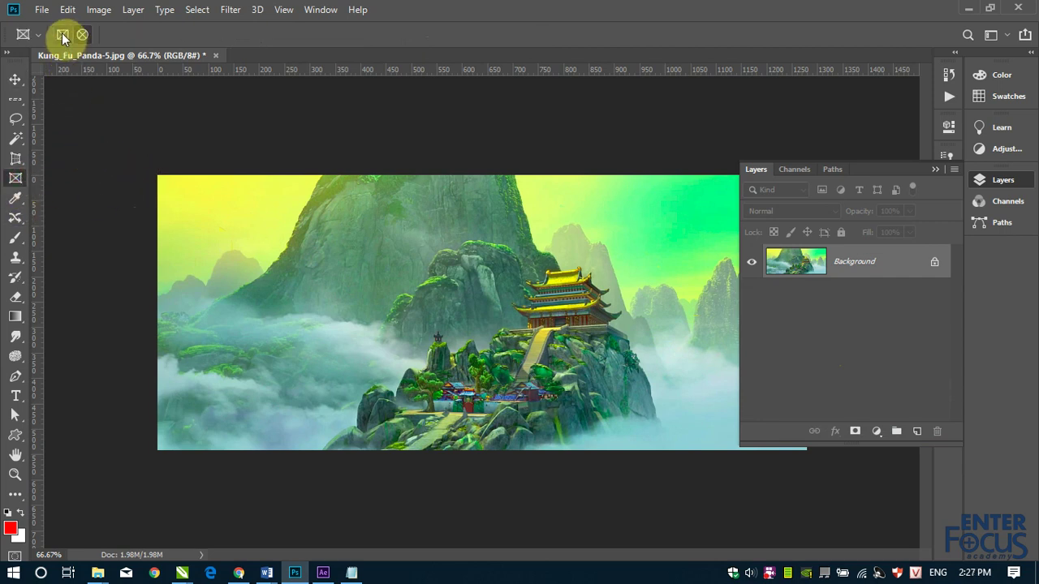
pyautogui.moveTo(276, 217); pyautogui.dragTo(629, 413)
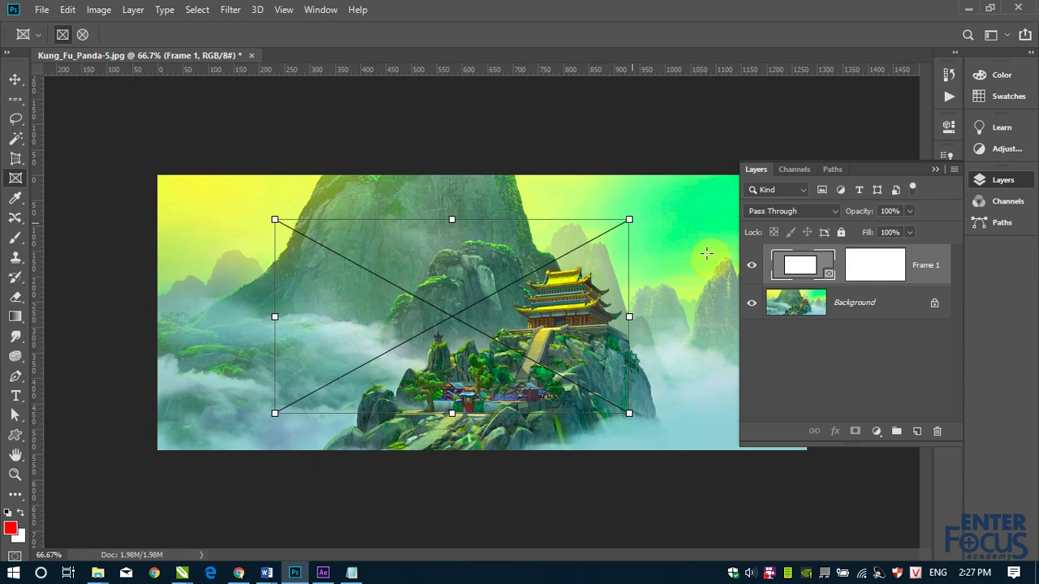
pyautogui.click(800, 372)
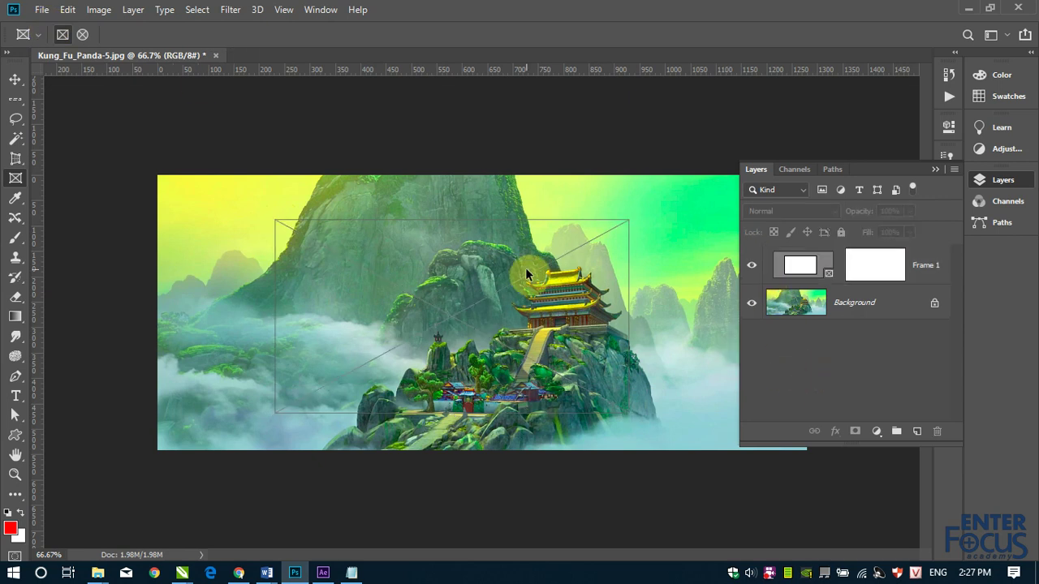
pyautogui.click(42, 12)
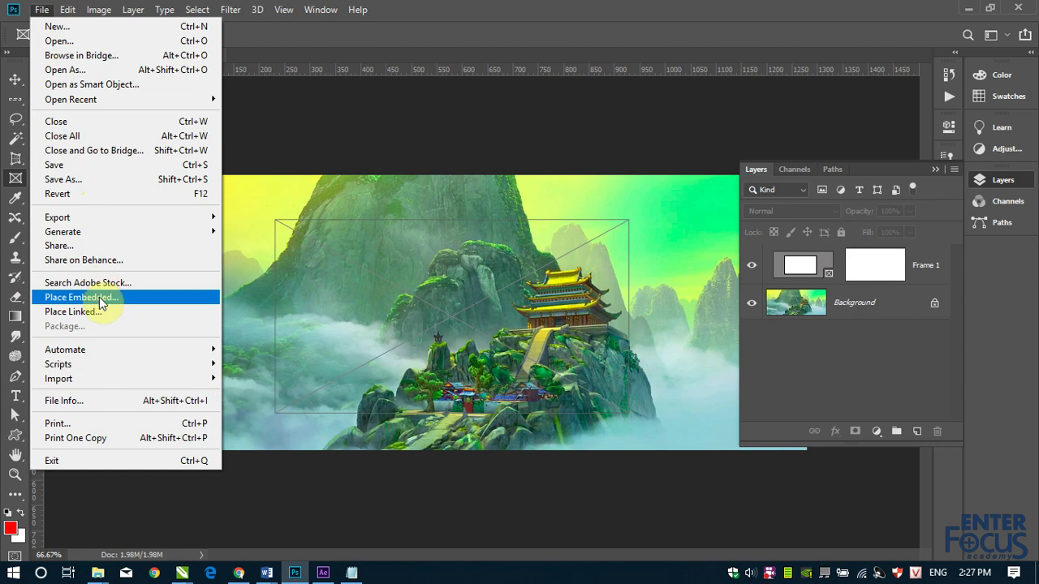
# Step: Place thumb-1920-219894.jpg from the Kungfu_Panda folder as an embedded image
pyautogui.click(102, 299)
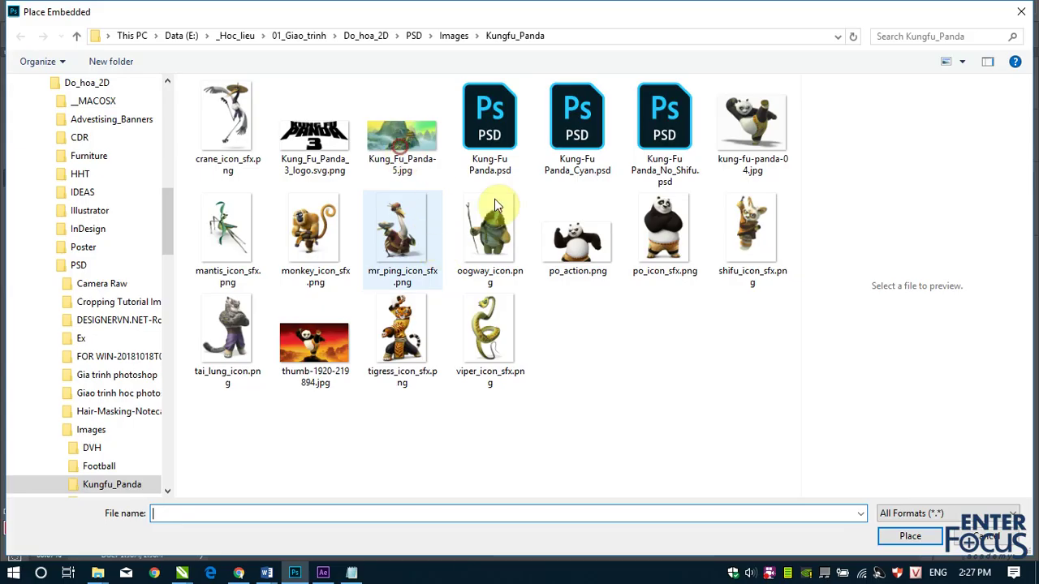
pyautogui.click(400, 145)
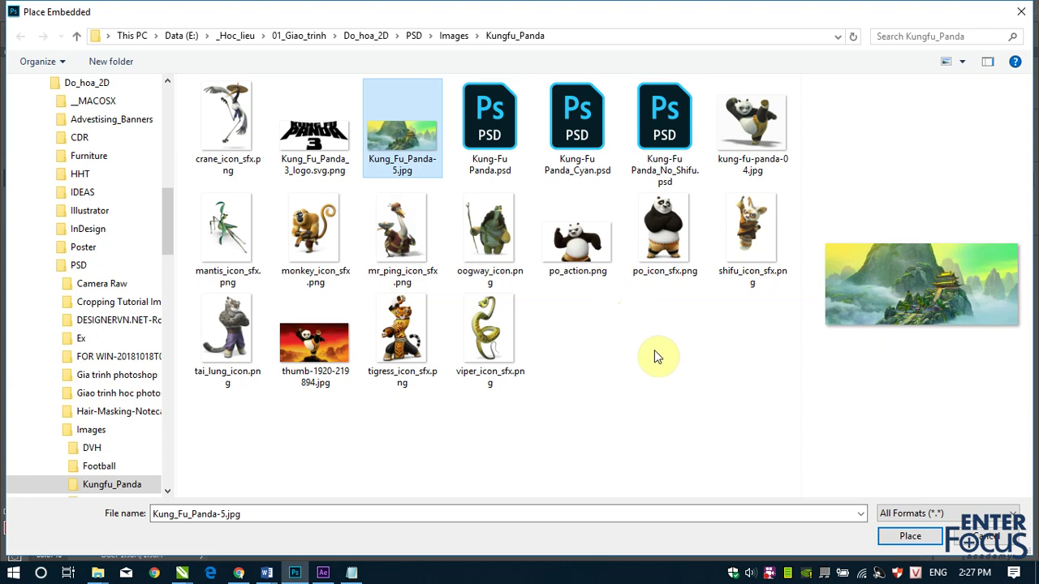
pyautogui.click(323, 339)
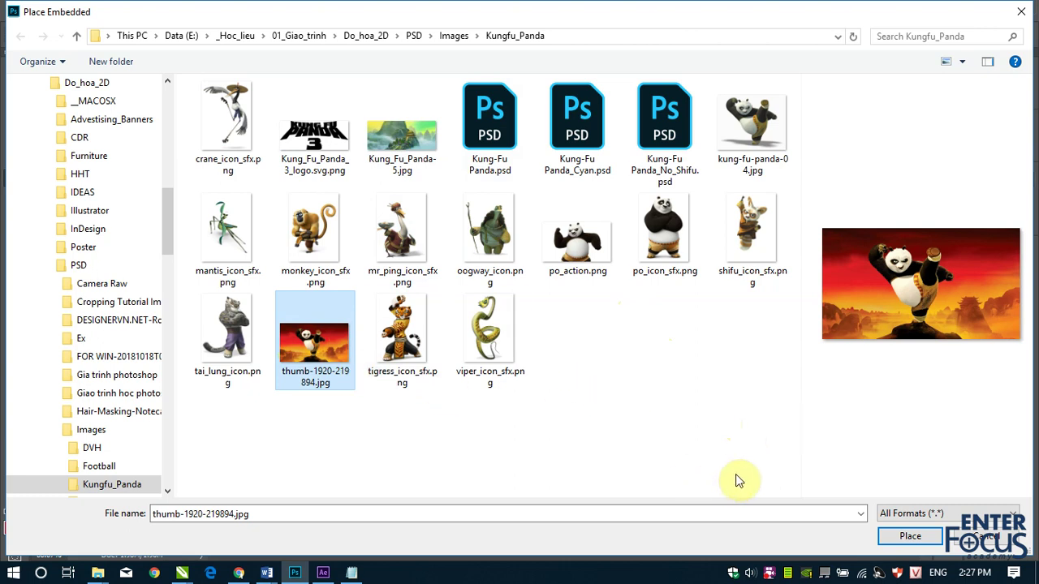
pyautogui.click(885, 538)
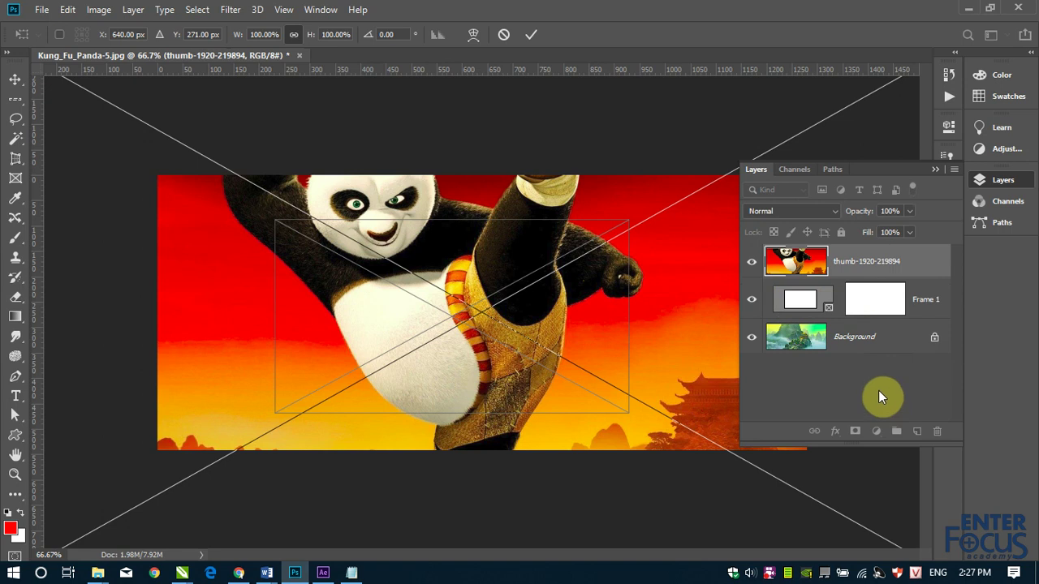
# Step: Commit the Po image into Frame 1, zoom out twice, and start Free Transform
pyautogui.press('k')
pyautogui.press('Return')
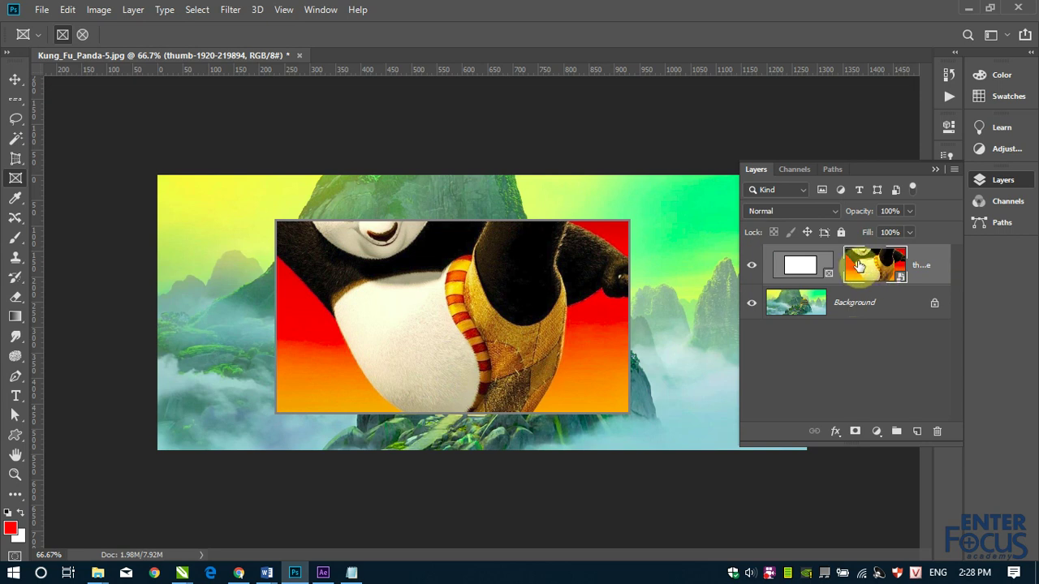
pyautogui.hotkey('ctrl', '-')
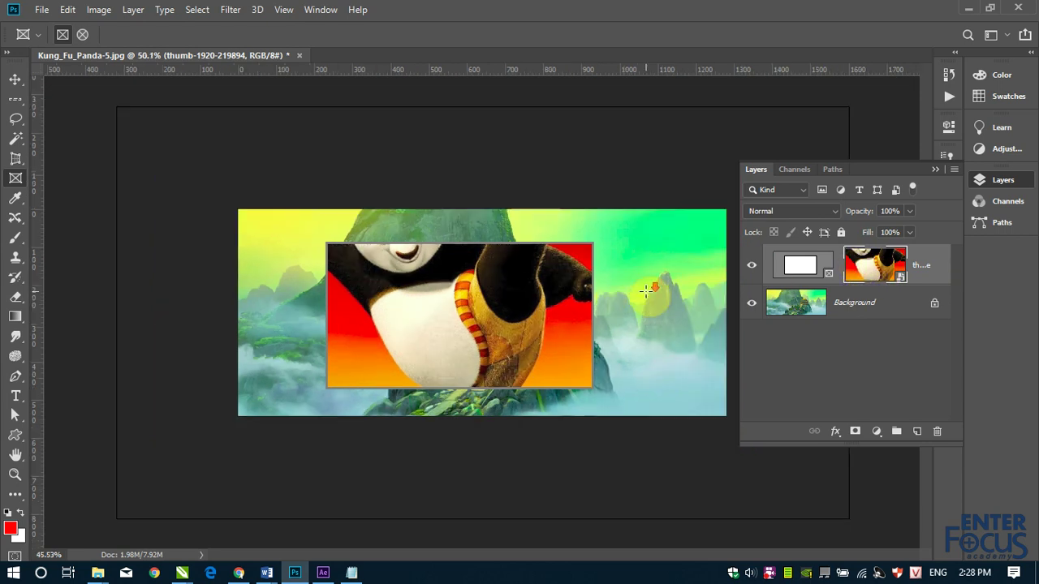
pyautogui.hotkey('ctrl', '-')
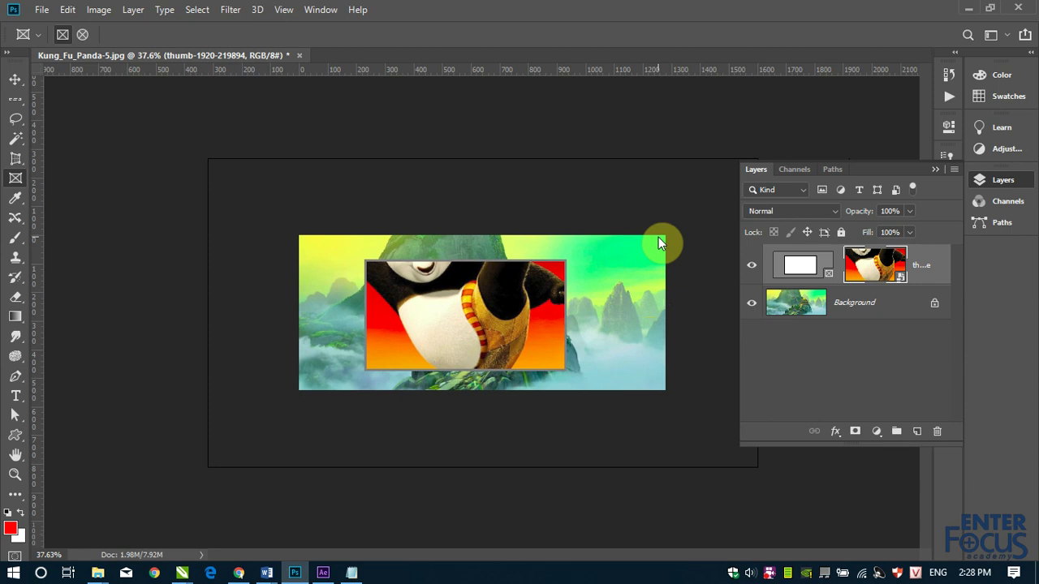
pyautogui.hotkey('ctrl', 't')
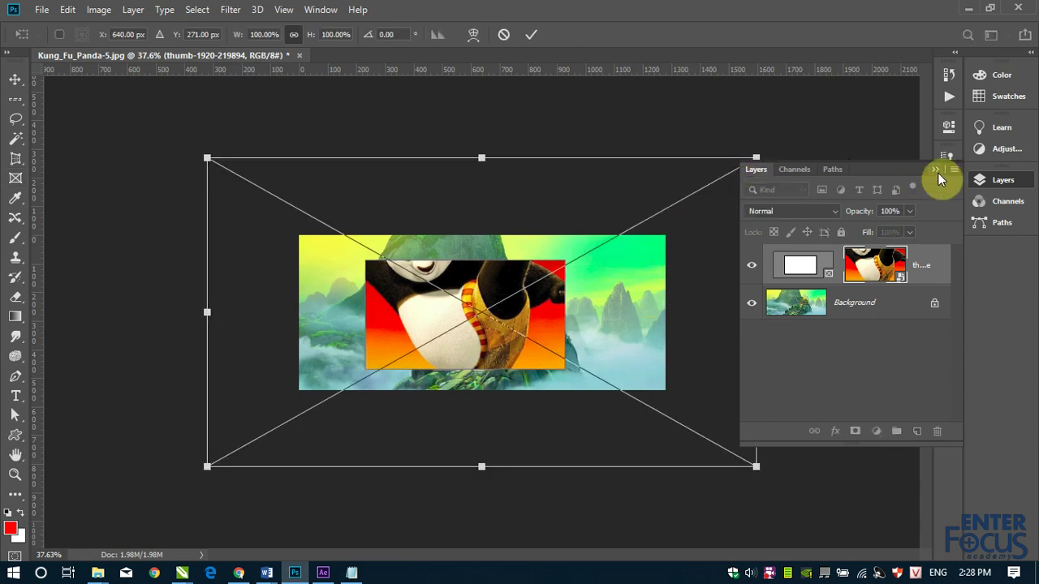
# Step: Scale the Po image to about 40.5% width so the whole kicking panda fits the frame
pyautogui.click(935, 169)
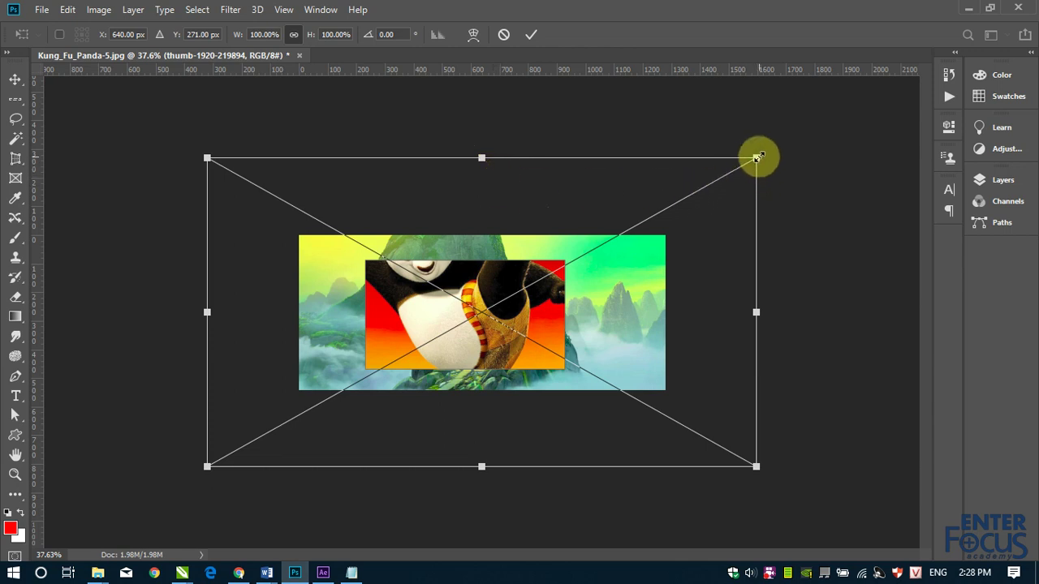
pyautogui.moveTo(755, 159); pyautogui.dragTo(687, 199)
pyautogui.moveTo(207, 468); pyautogui.dragTo(282, 439)
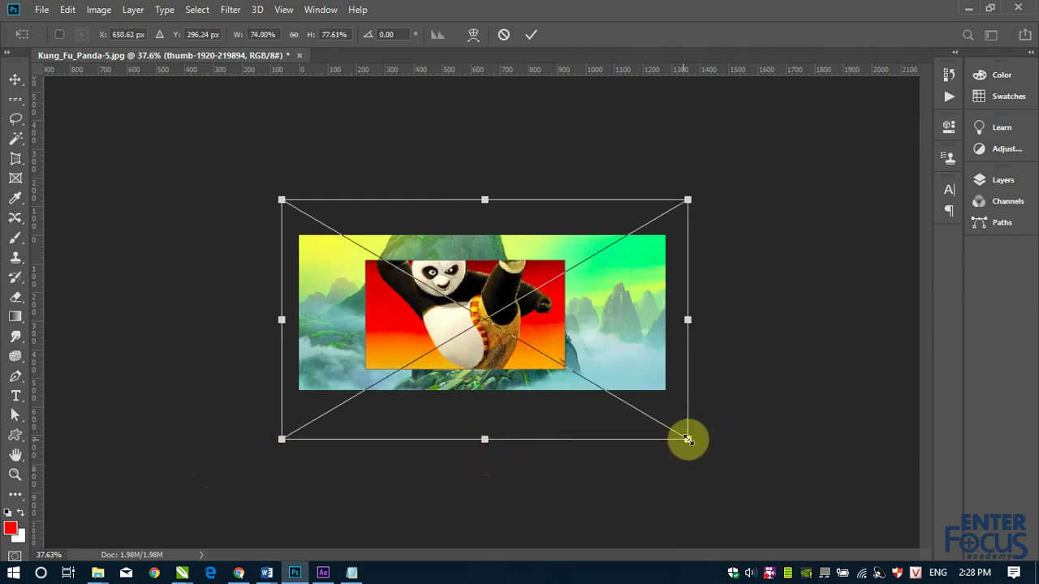
pyautogui.moveTo(686, 439); pyautogui.dragTo(590, 405)
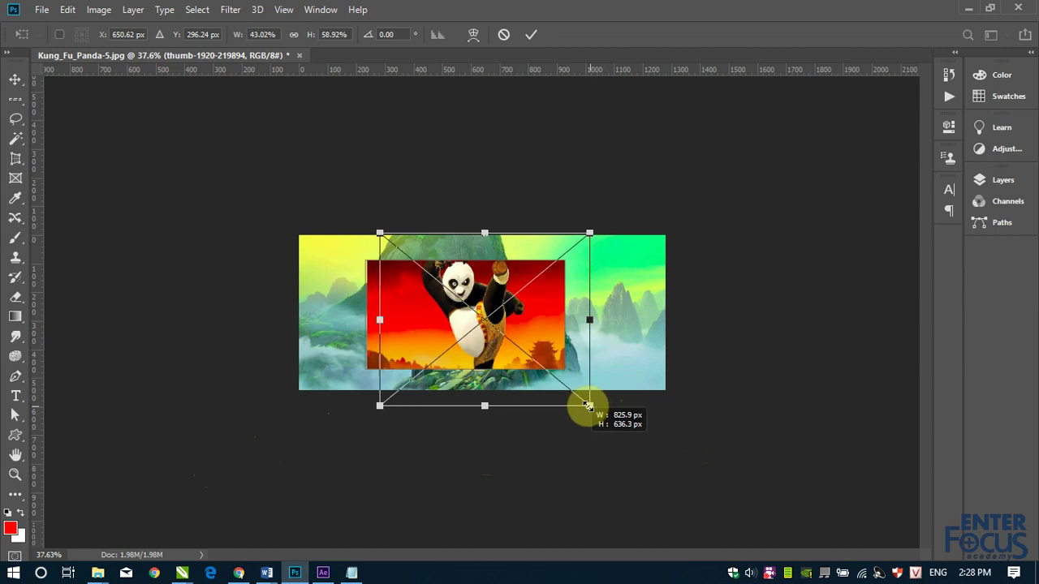
pyautogui.moveTo(589, 405); pyautogui.dragTo(568, 399)
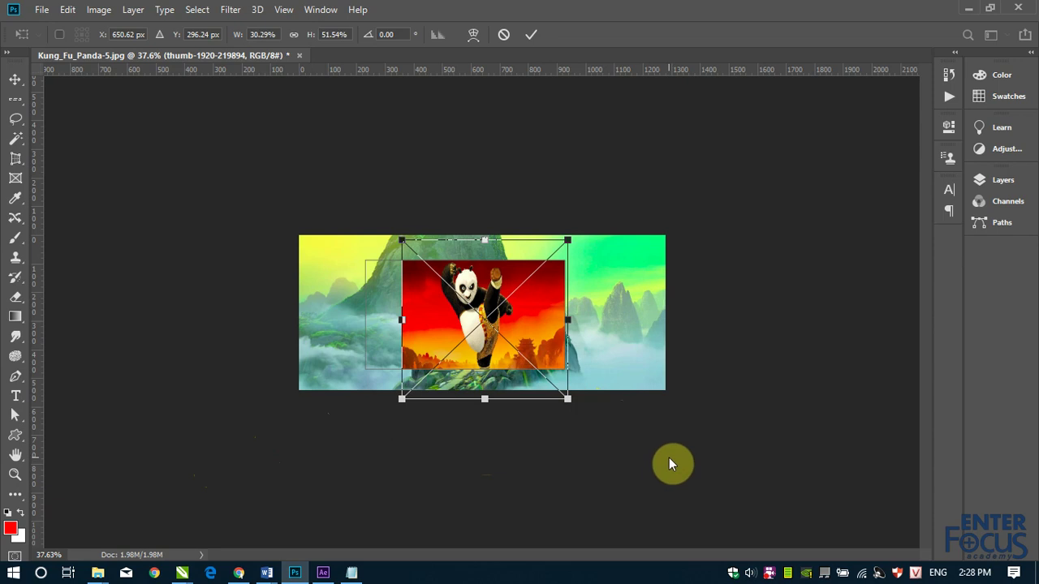
pyautogui.hotkey('ctrl', 'z')
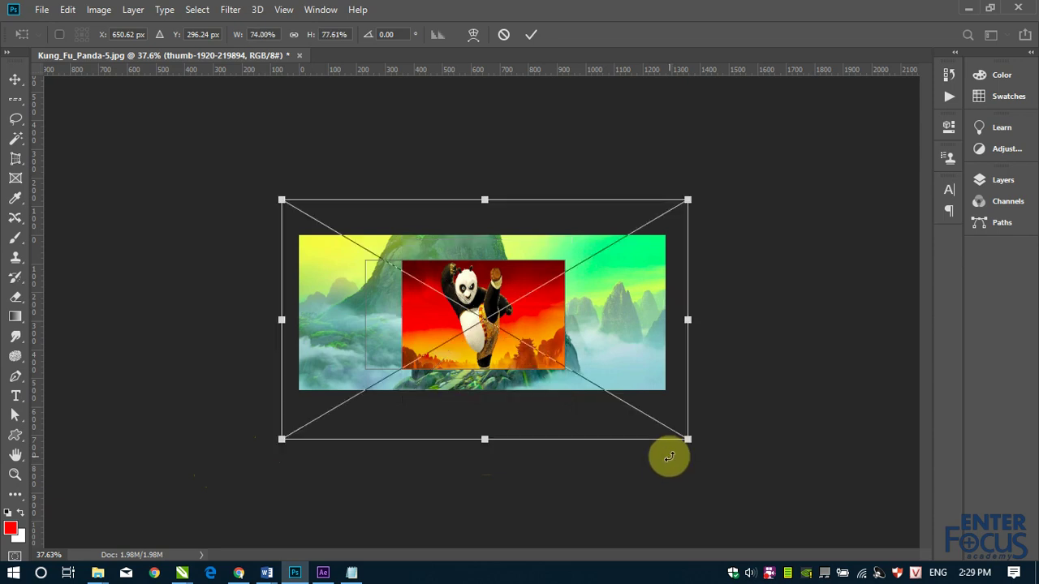
pyautogui.moveTo(281, 200); pyautogui.dragTo(348, 246)
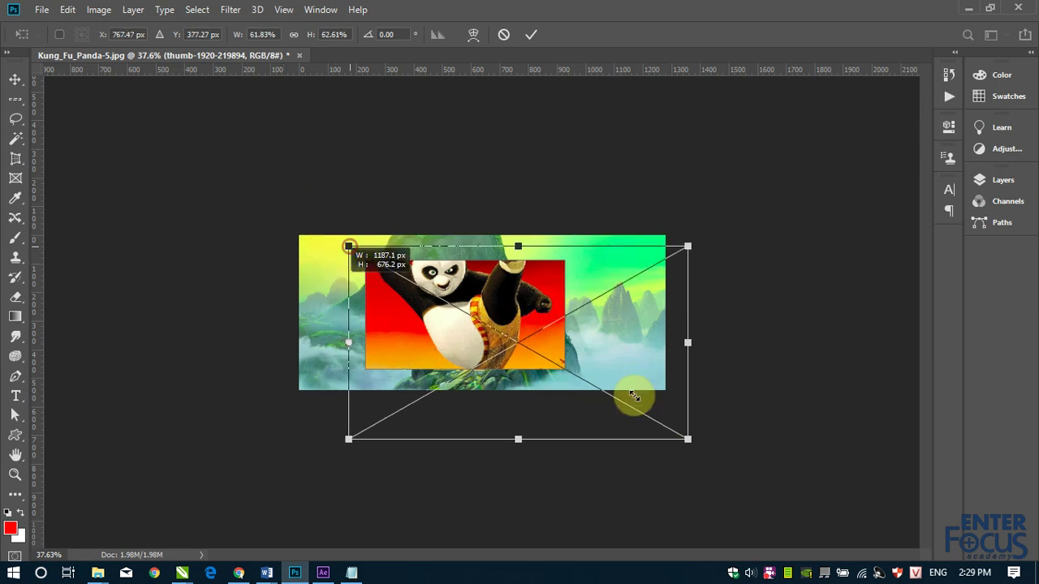
pyautogui.moveTo(687, 442); pyautogui.dragTo(570, 383)
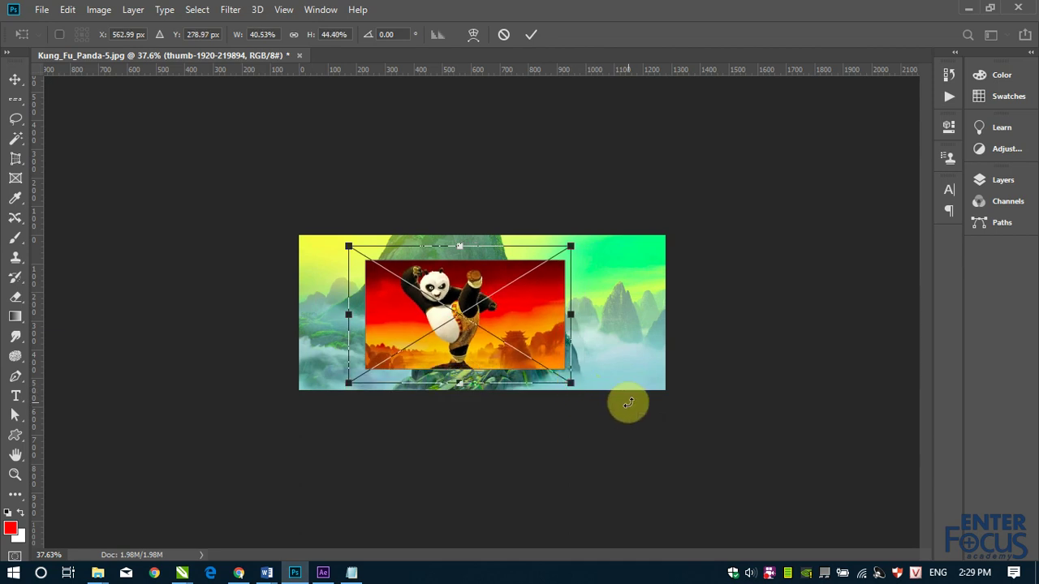
pyautogui.press('Return')
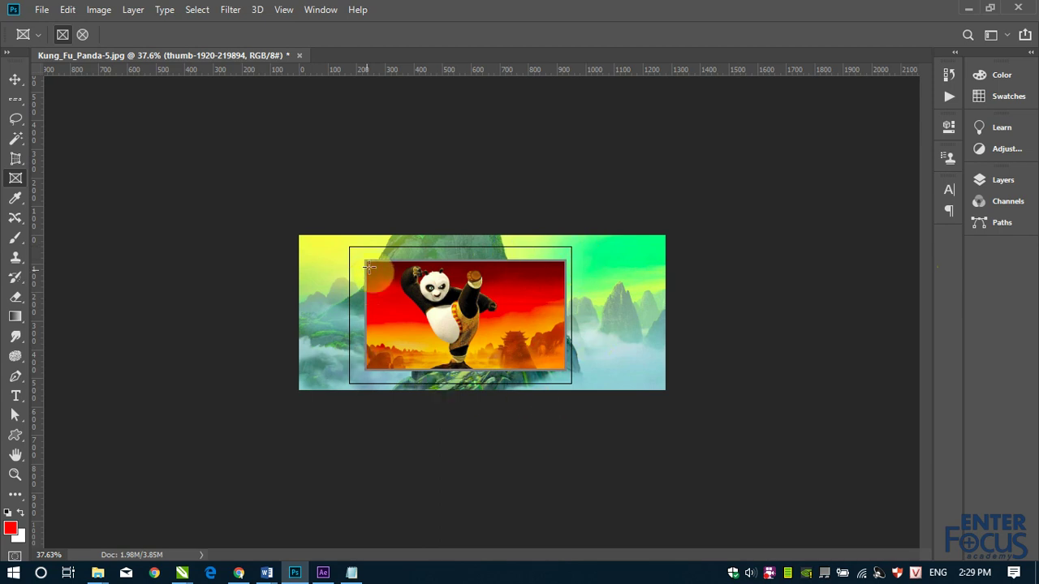
# Step: Delete the sunset panda frame layer, leaving only the Background temple landscape
pyautogui.click(1001, 181)
pyautogui.click(881, 344)
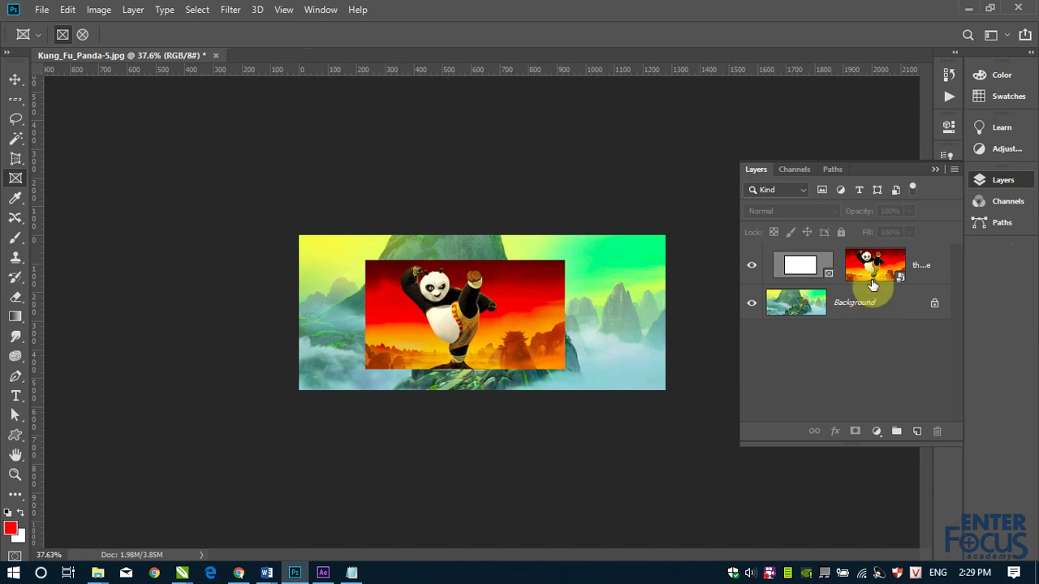
pyautogui.click(920, 274)
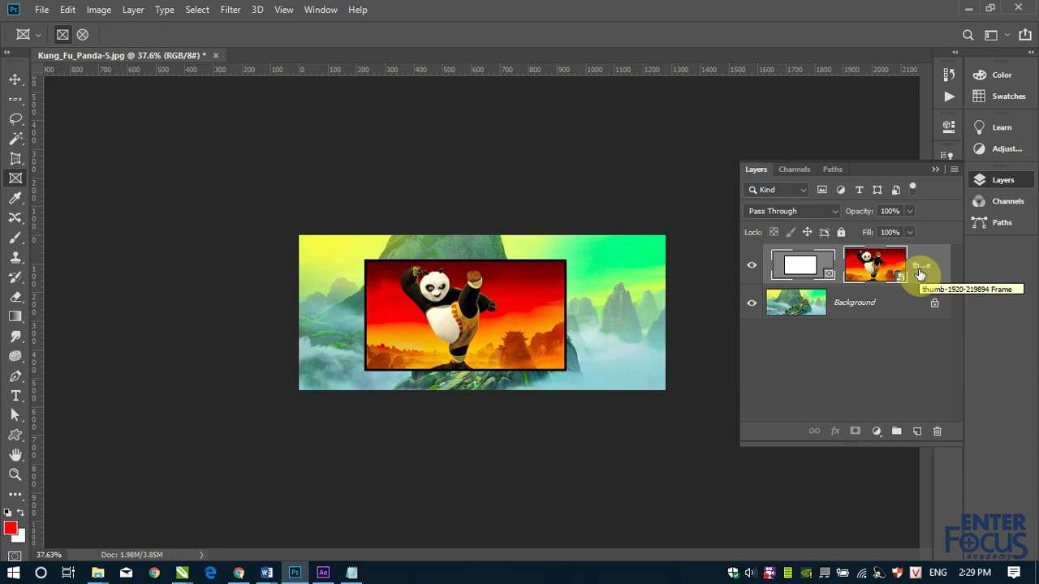
pyautogui.click(889, 304)
pyautogui.click(509, 312)
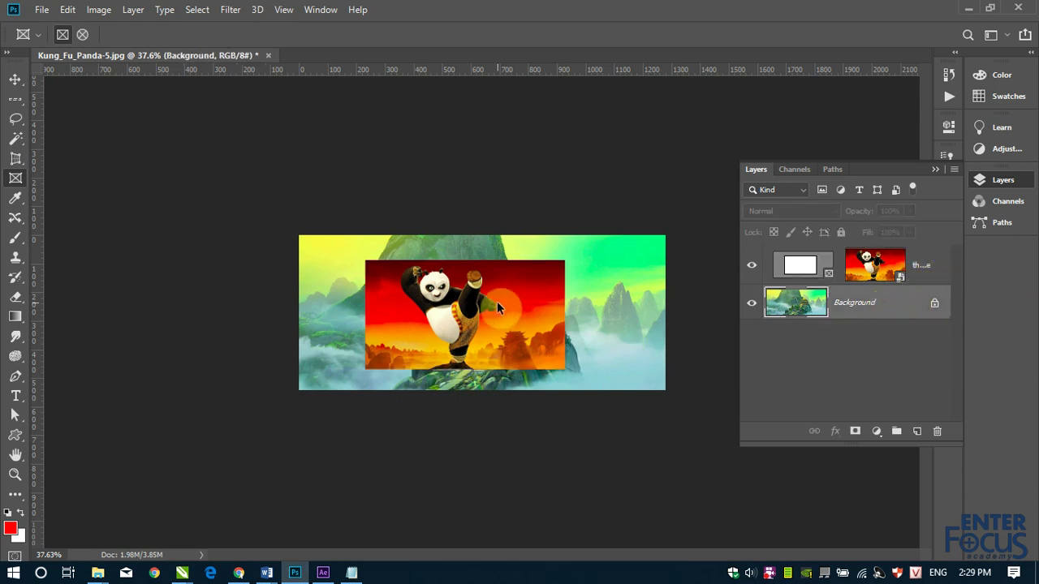
pyautogui.click(563, 276)
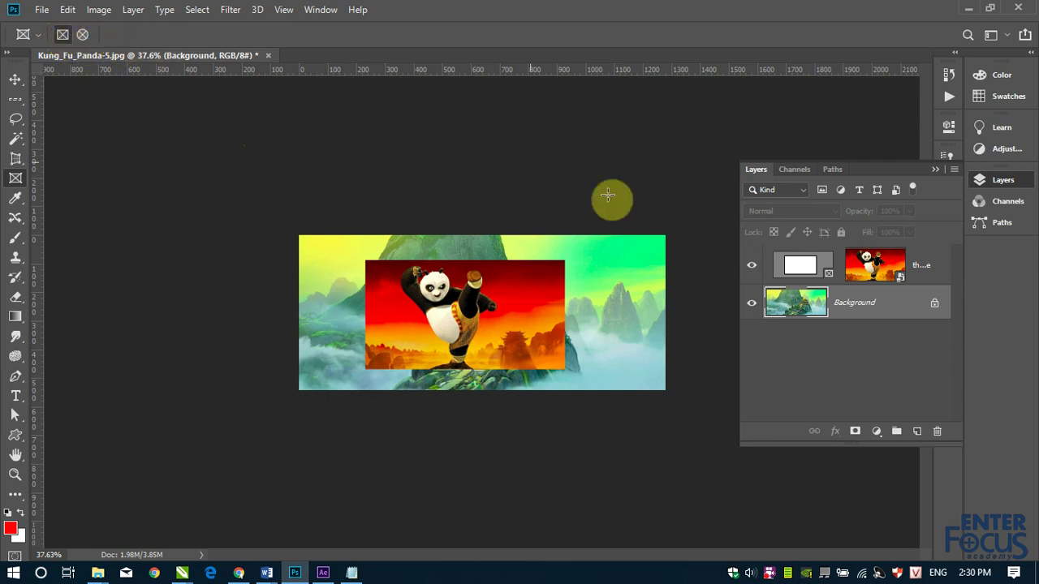
pyautogui.moveTo(940, 266); pyautogui.dragTo(936, 431)
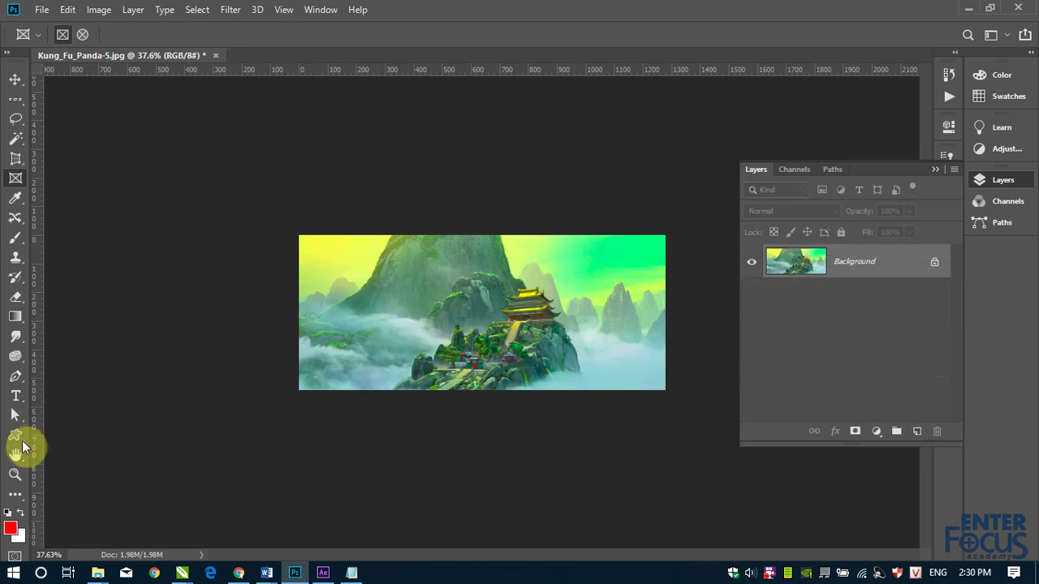
# Step: Draw a red splat custom shape (Shape 1) over the temple area of the landscape
pyautogui.click(16, 438)
pyautogui.rightClick(16, 438)
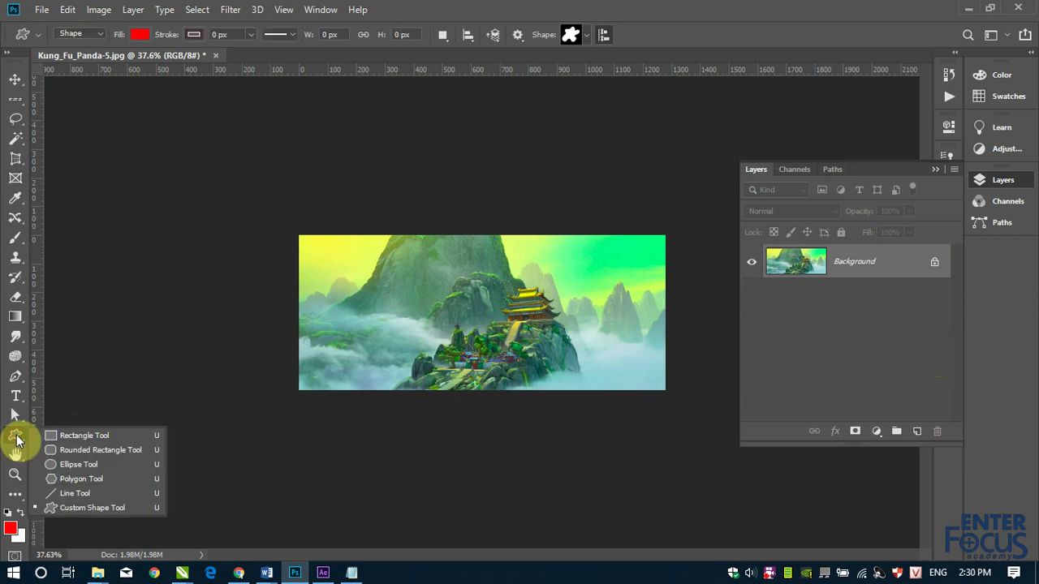
pyautogui.click(121, 508)
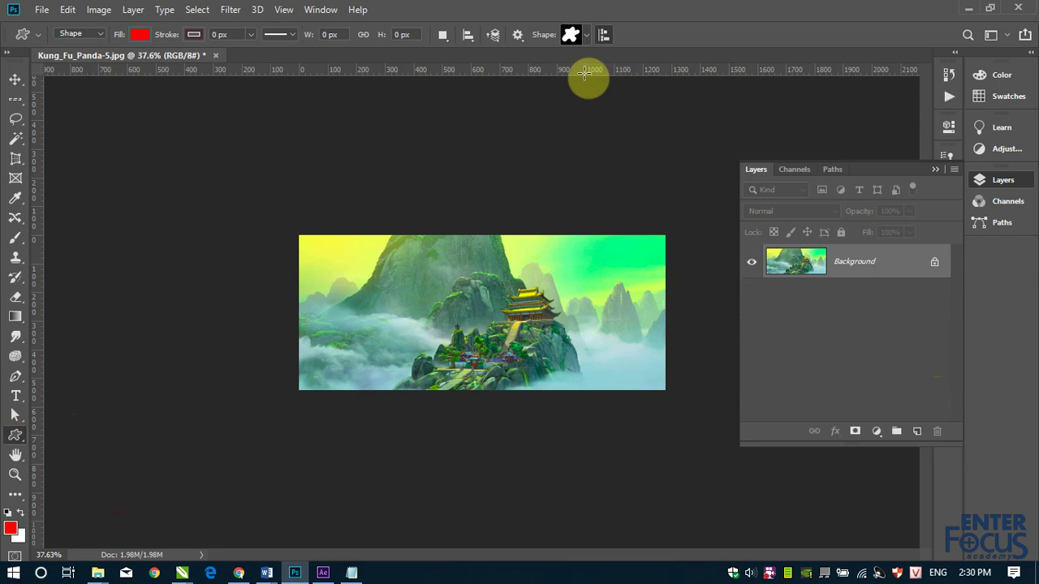
pyautogui.moveTo(406, 258); pyautogui.dragTo(572, 371)
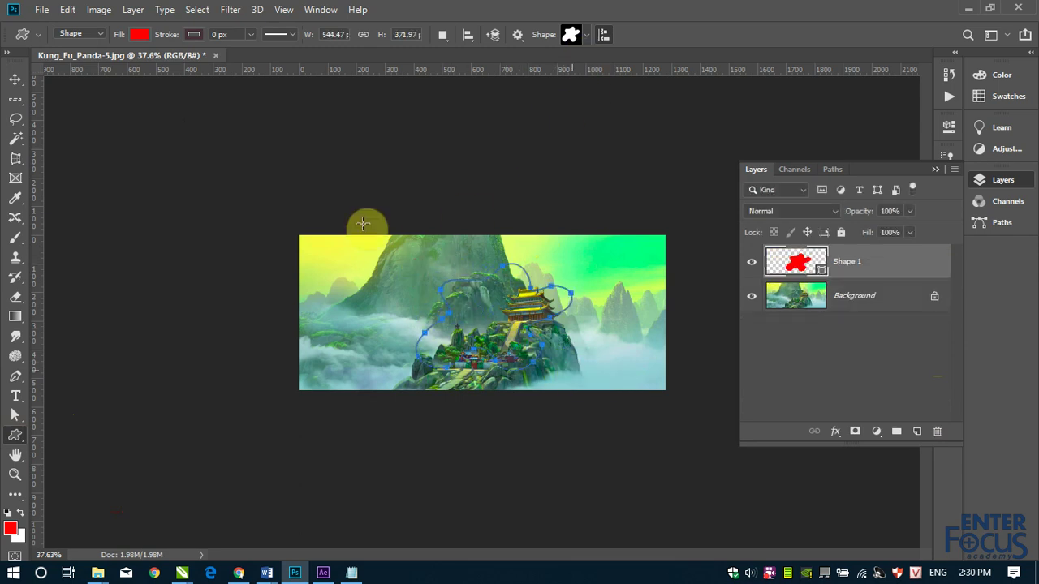
pyautogui.click(16, 79)
pyautogui.click(528, 301)
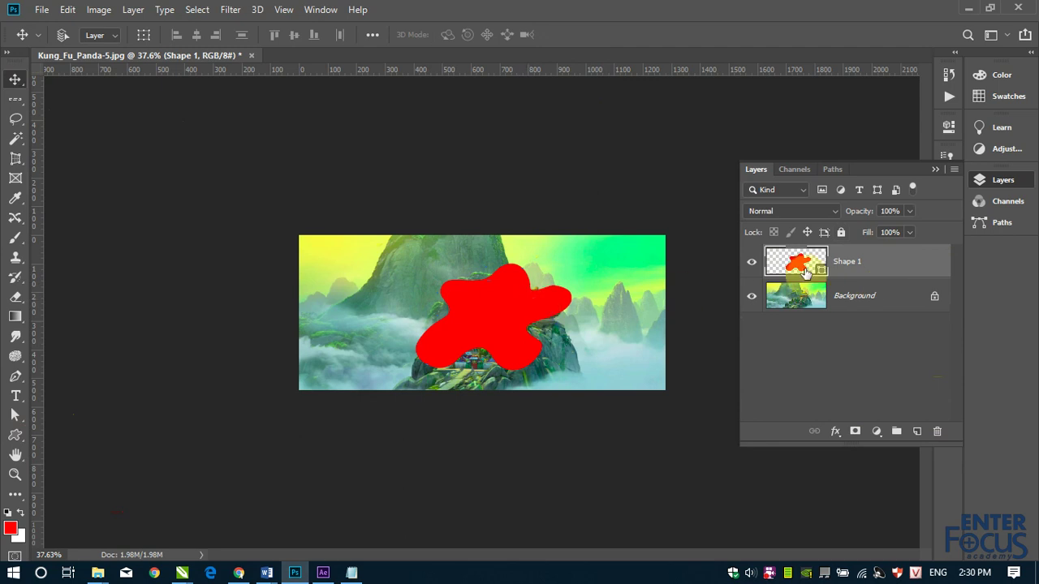
# Step: Convert the red splat Shape 1 layer into an empty 546 × 373 px frame named Shape 1
pyautogui.rightClick(884, 261)
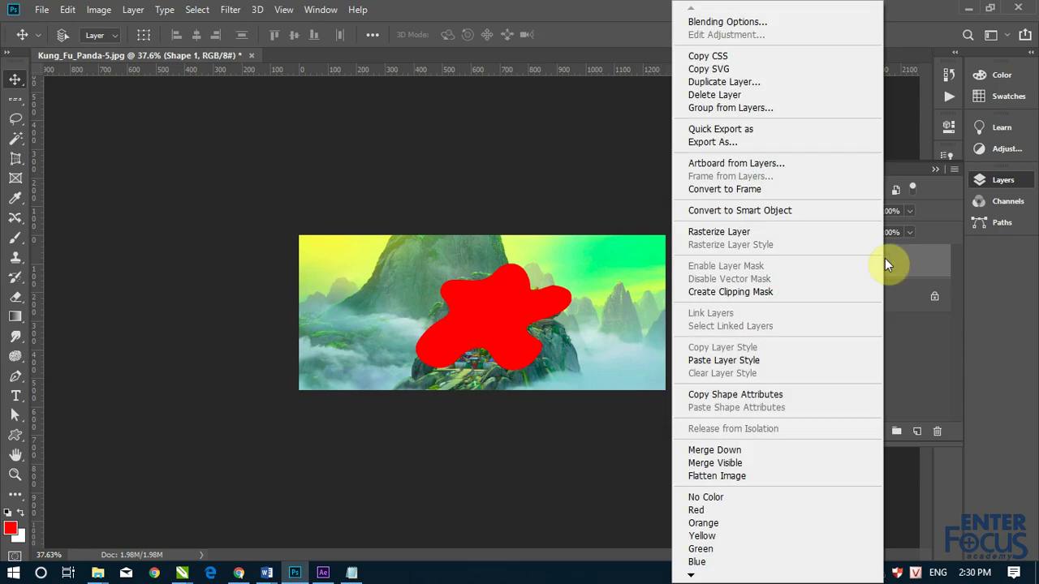
pyautogui.click(725, 190)
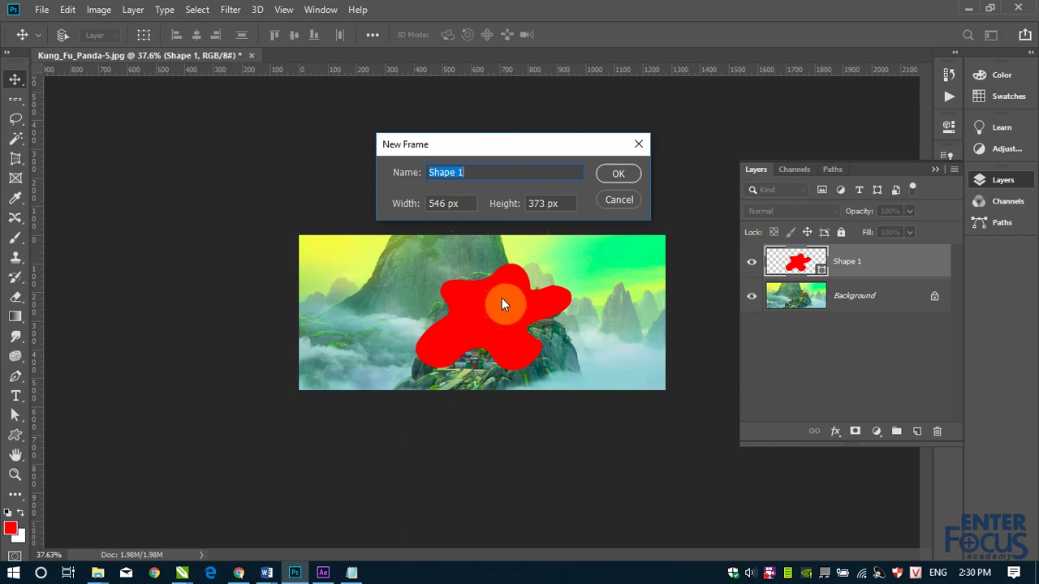
pyautogui.click(623, 176)
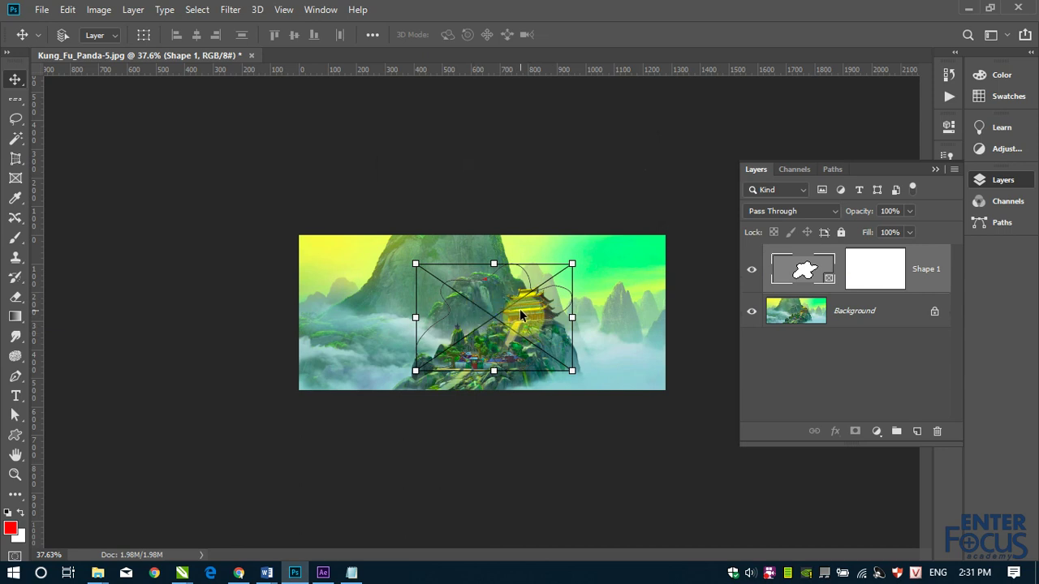
# Step: Place linked kung-fu-panda-04.jpg from the Kungfu_Panda folder into the splat frame
pyautogui.click(42, 11)
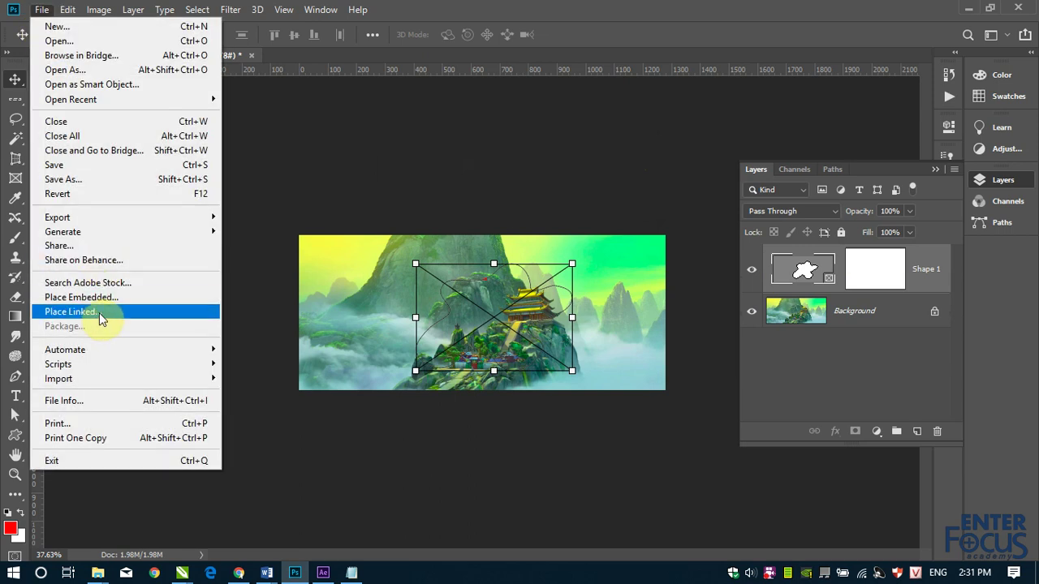
pyautogui.click(100, 316)
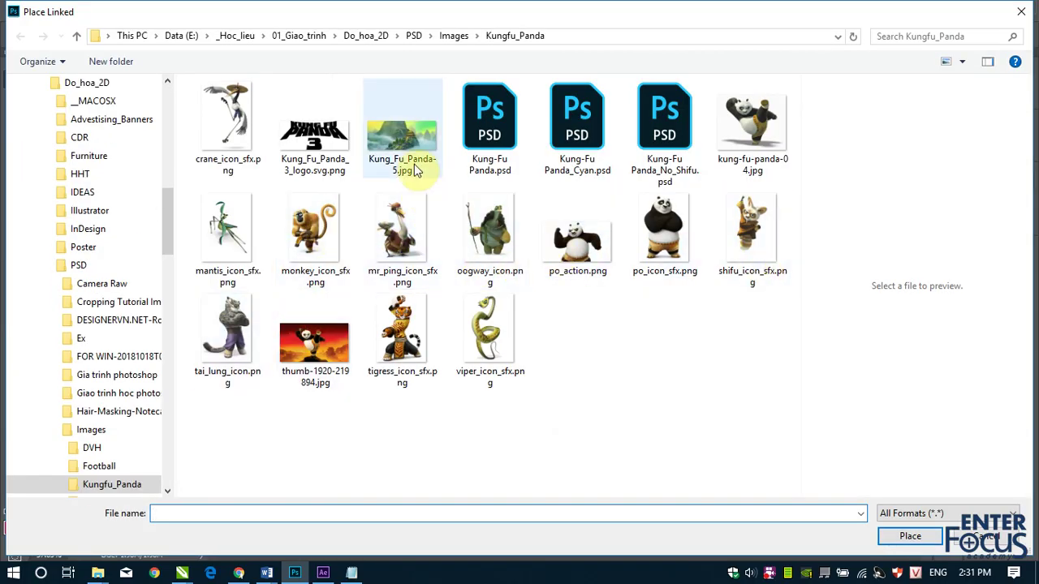
pyautogui.click(751, 173)
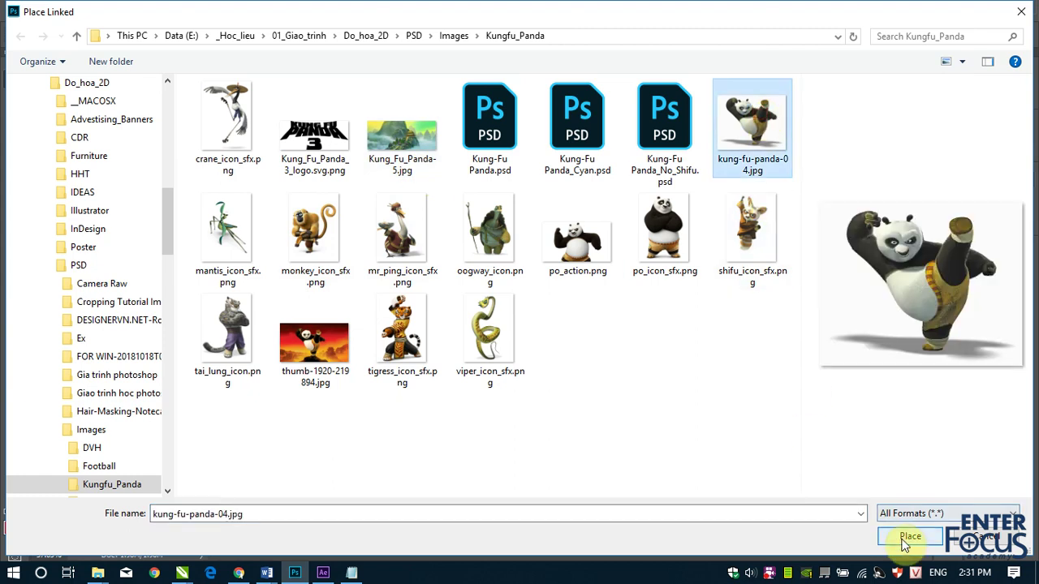
pyautogui.click(905, 536)
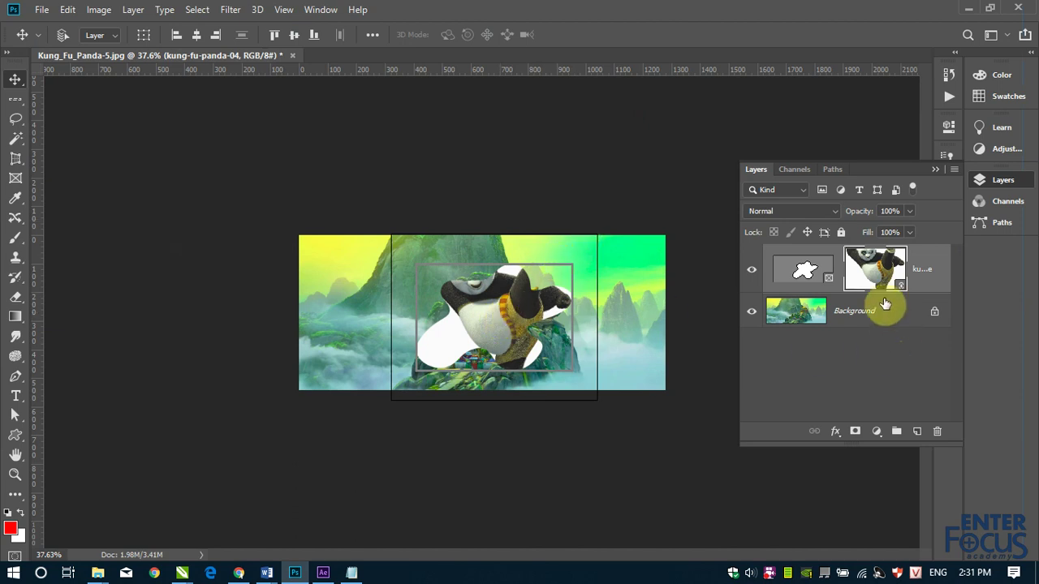
# Step: Scale the panda down inside the splat frame, then delete the splat-framed panda layer
pyautogui.hotkey('ctrl', 't')
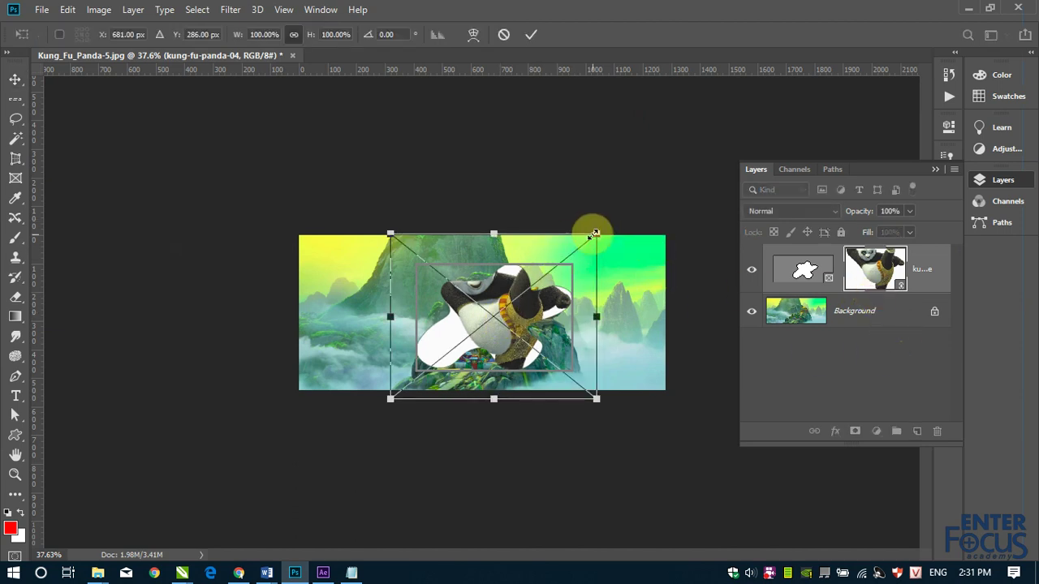
pyautogui.moveTo(594, 234); pyautogui.dragTo(582, 260)
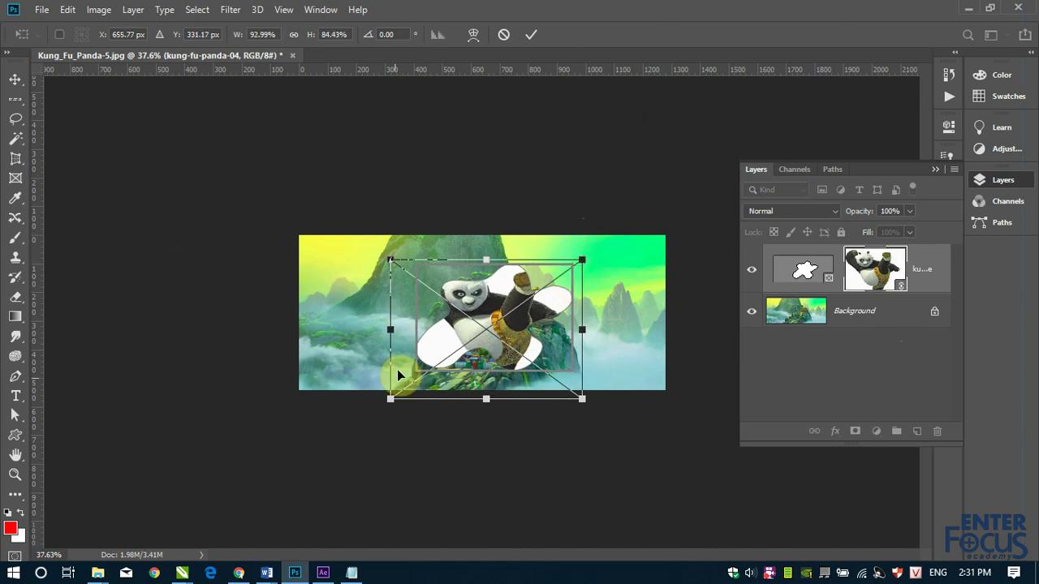
pyautogui.moveTo(391, 398); pyautogui.dragTo(428, 381)
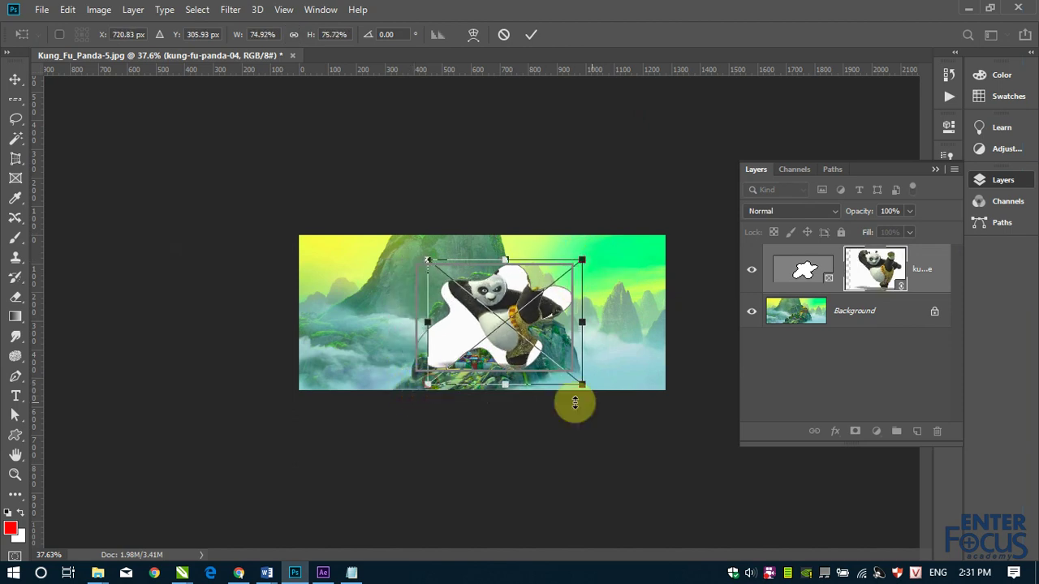
pyautogui.moveTo(581, 386); pyautogui.dragTo(575, 379)
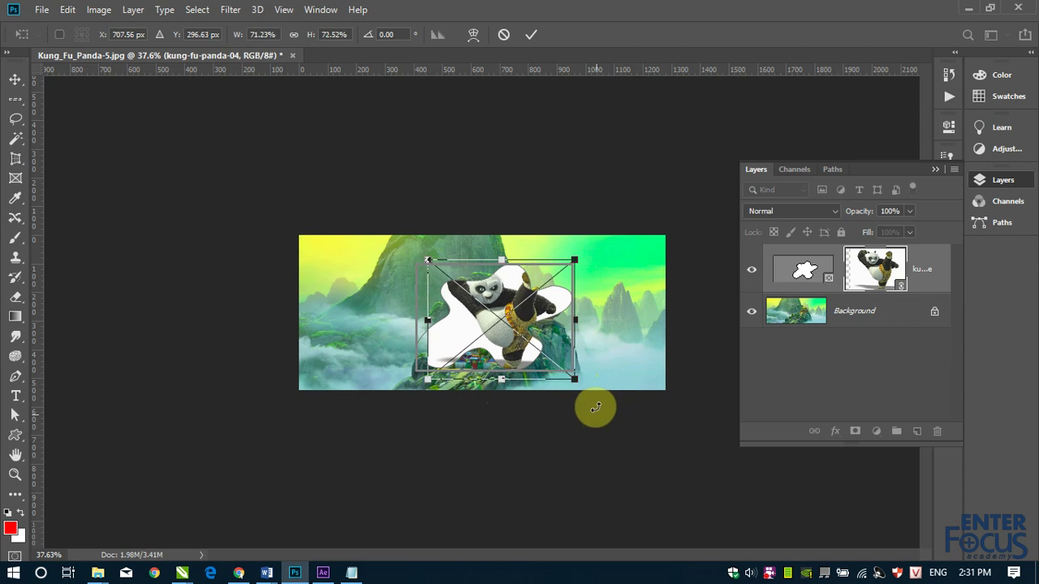
pyautogui.press('Return')
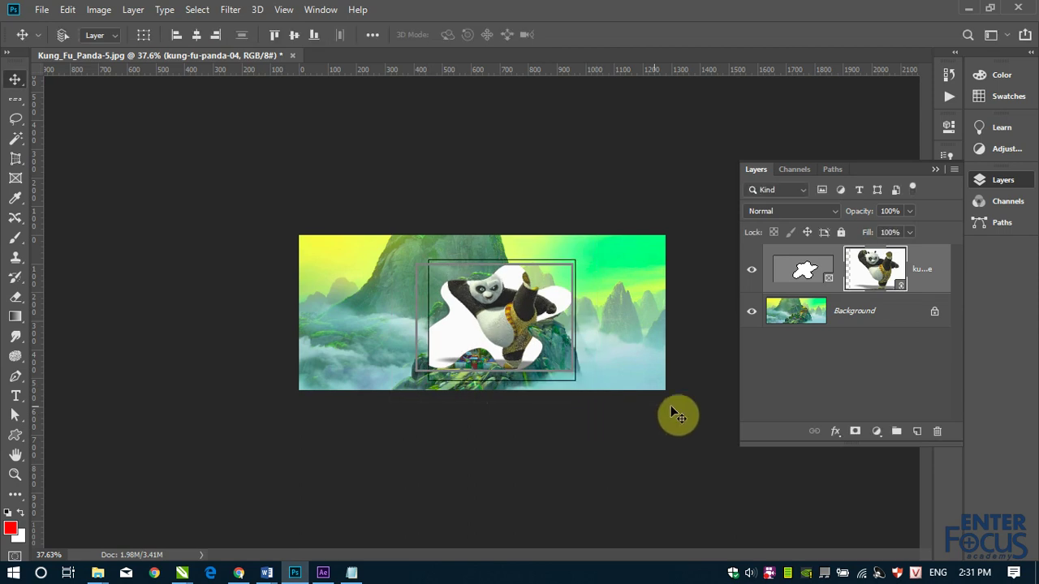
pyautogui.click(871, 325)
pyautogui.moveTo(931, 268); pyautogui.dragTo(937, 431)
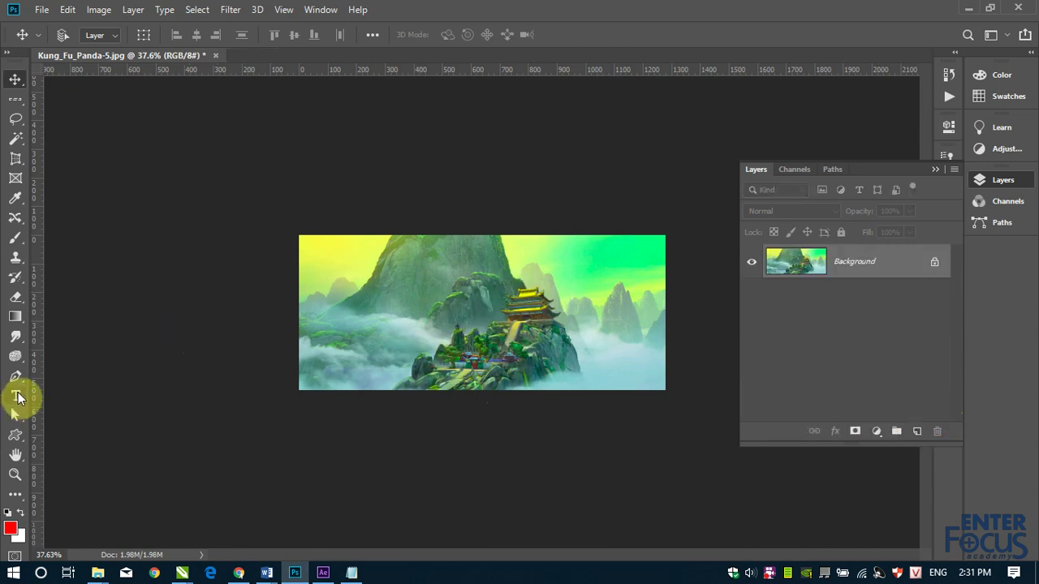
# Step: Add the text FRAME at 72 px and move it toward the image centre
pyautogui.click(18, 397)
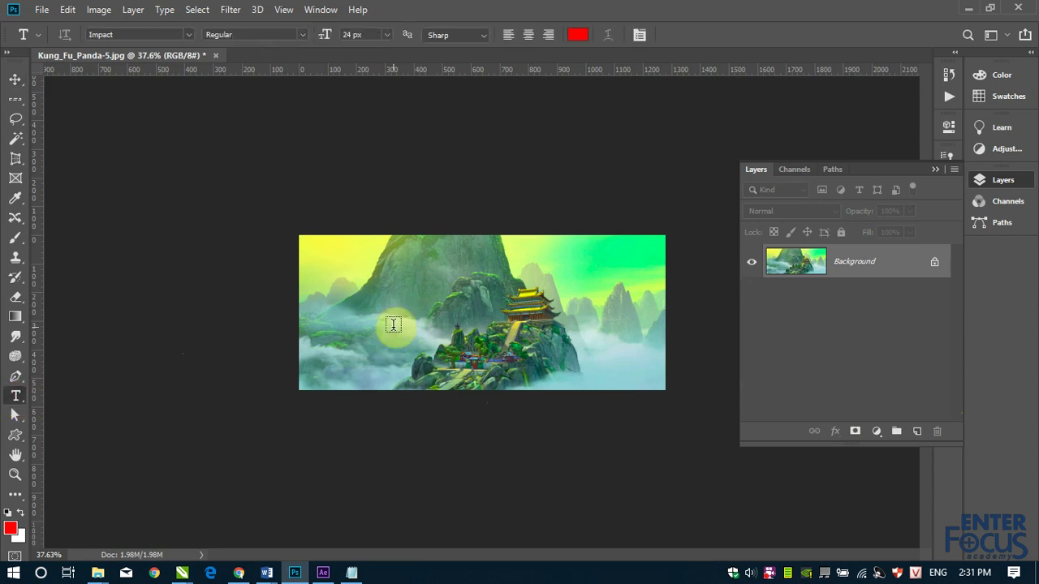
pyautogui.click(353, 325)
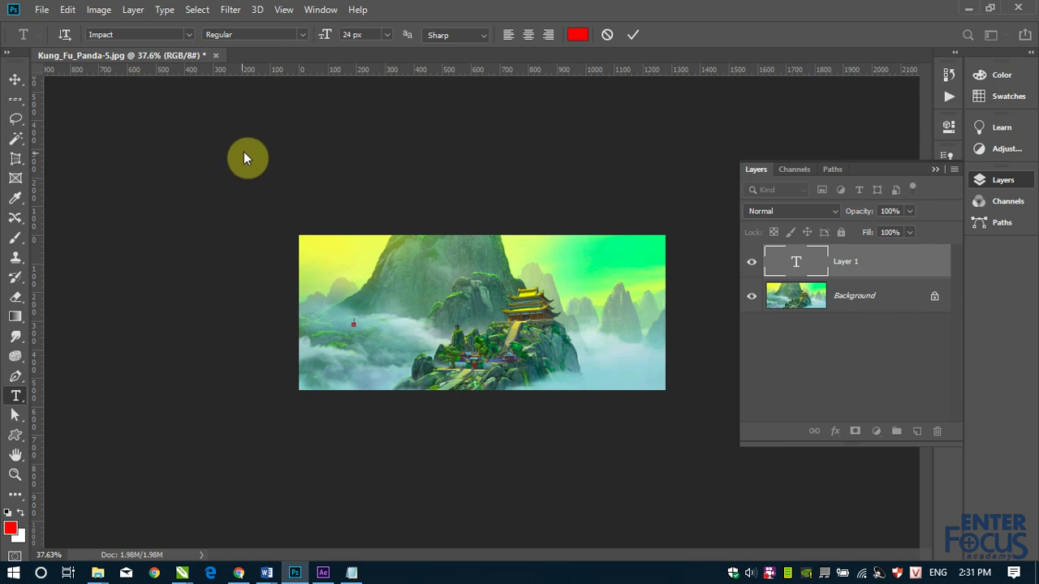
pyautogui.click(390, 34)
pyautogui.click(369, 228)
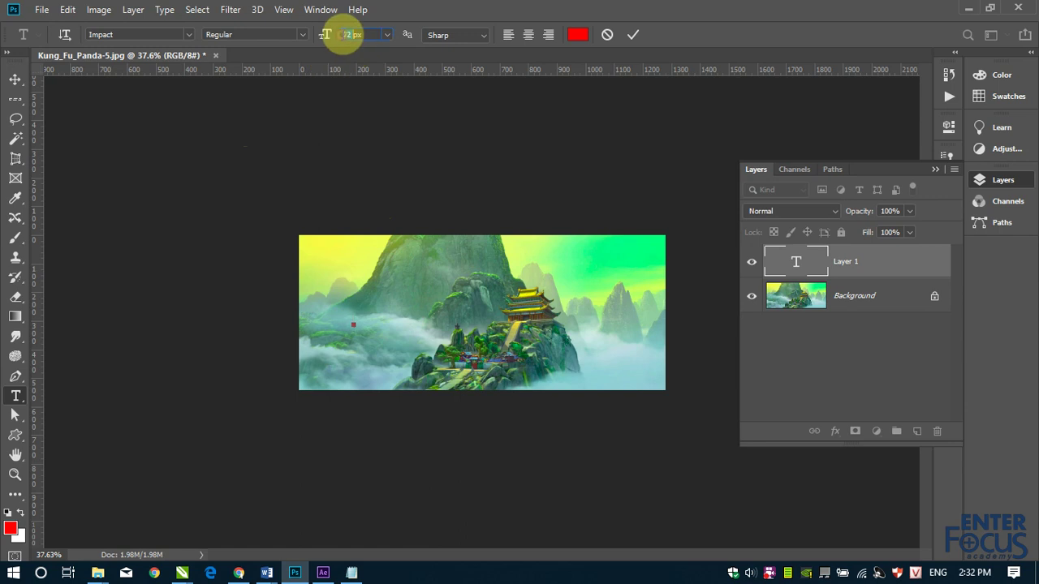
pyautogui.write('200')
pyautogui.write('FRAME')
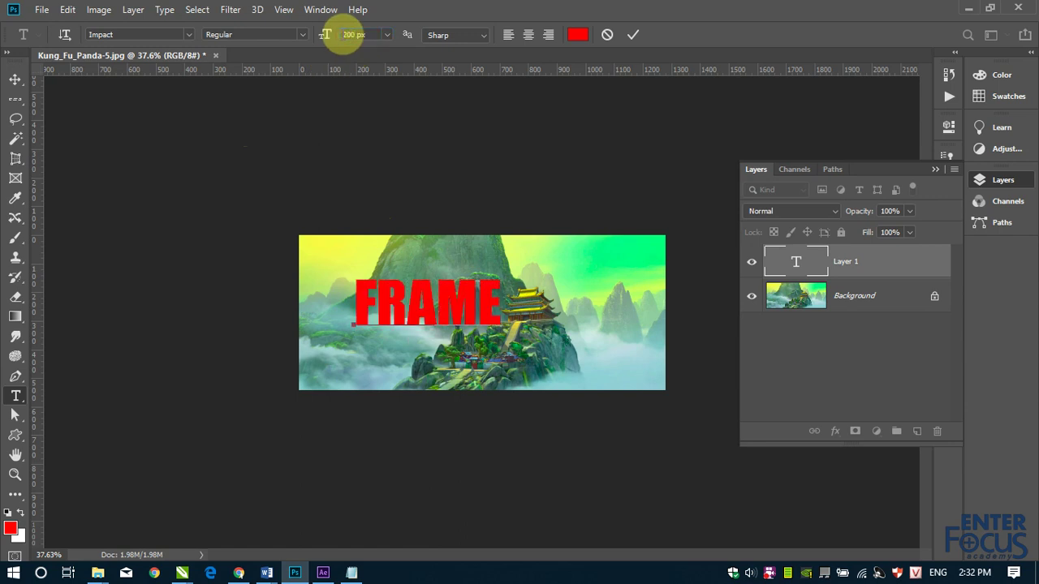
pyautogui.click(15, 79)
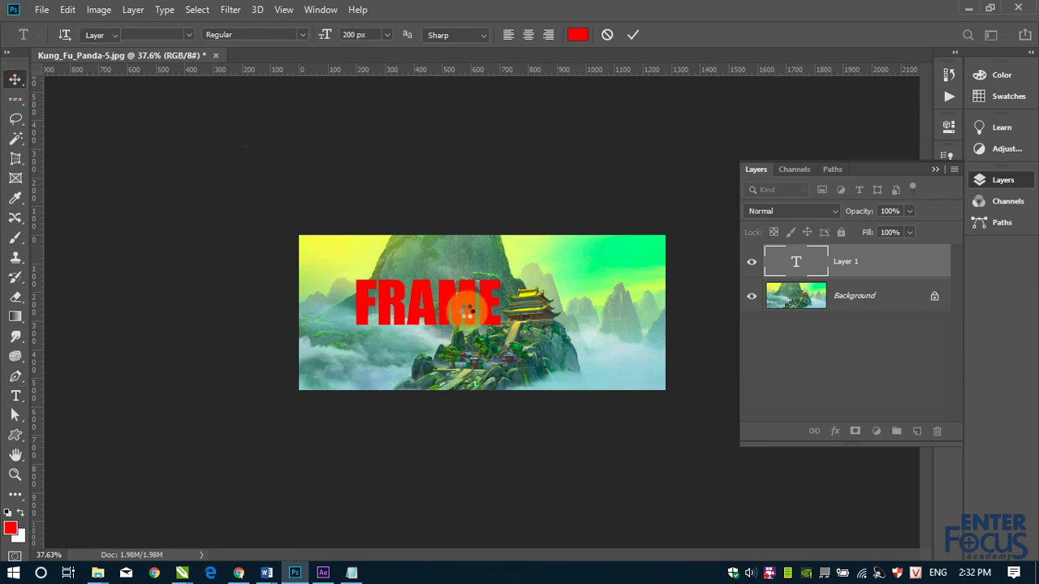
pyautogui.moveTo(433, 308); pyautogui.dragTo(479, 325)
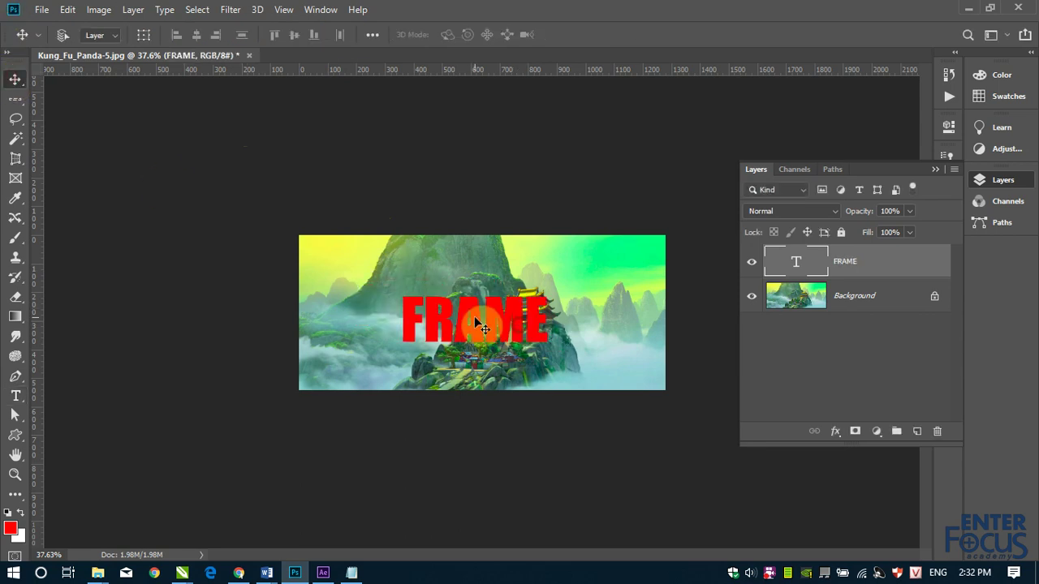
# Step: Scale the FRAME text to about W 205% / H 215% across the landscape
pyautogui.hotkey('ctrl', 't')
pyautogui.moveTo(548, 363); pyautogui.dragTo(630, 399)
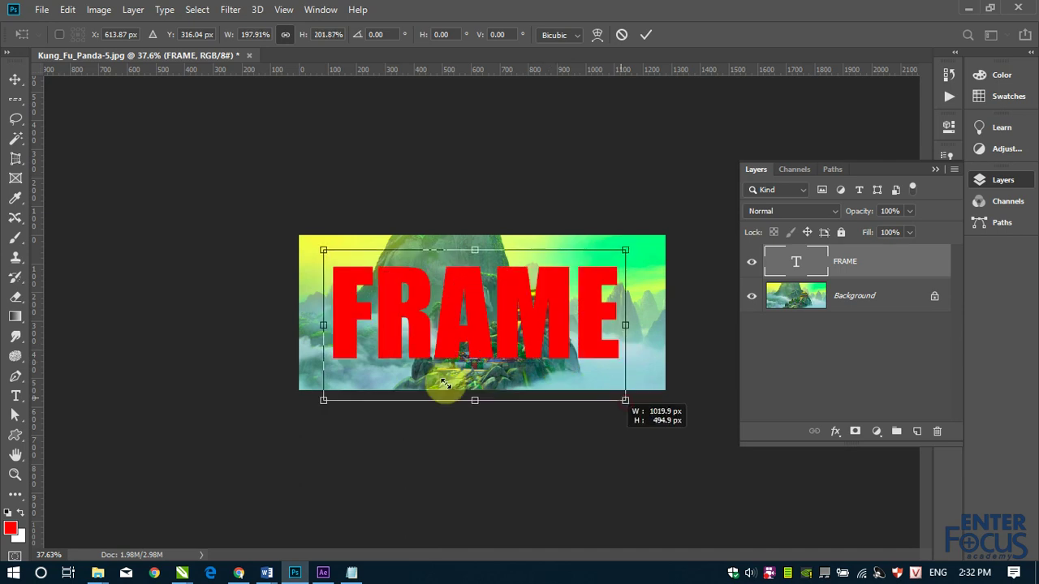
pyautogui.press('Return')
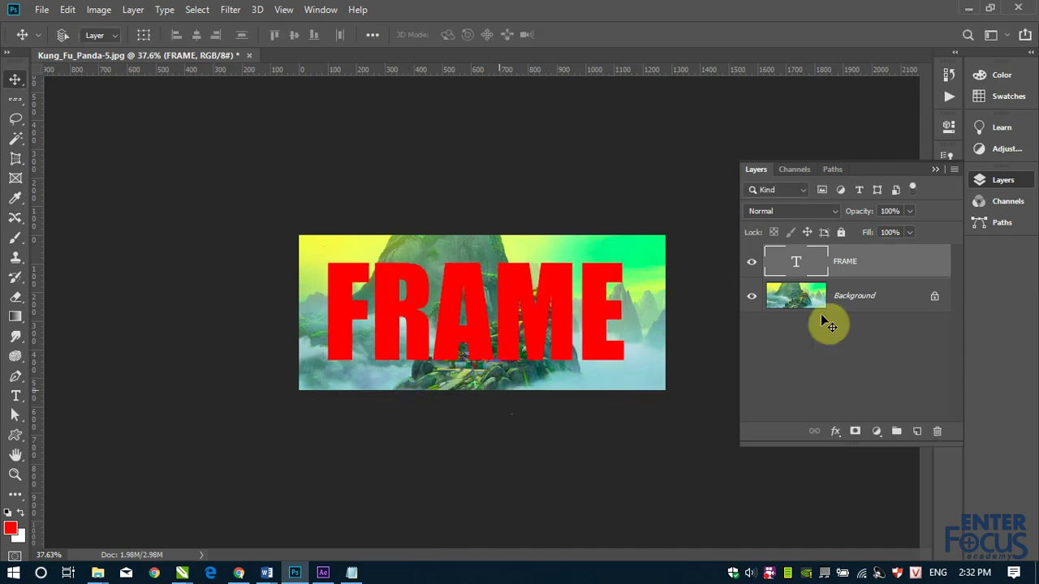
# Step: Set the FRAME text's letter tracking to -50 in the Character panel
pyautogui.click(939, 169)
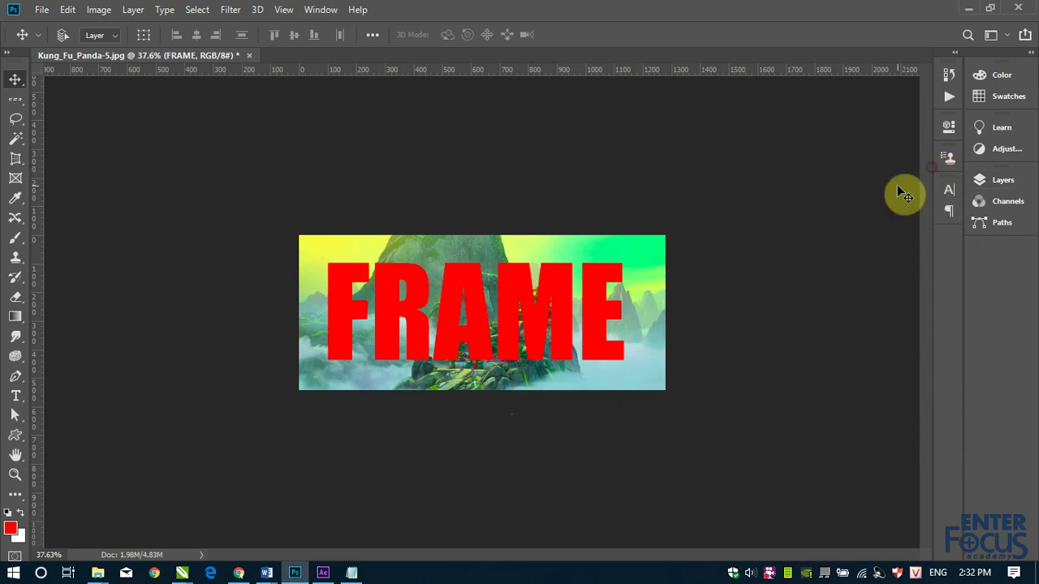
pyautogui.click(950, 190)
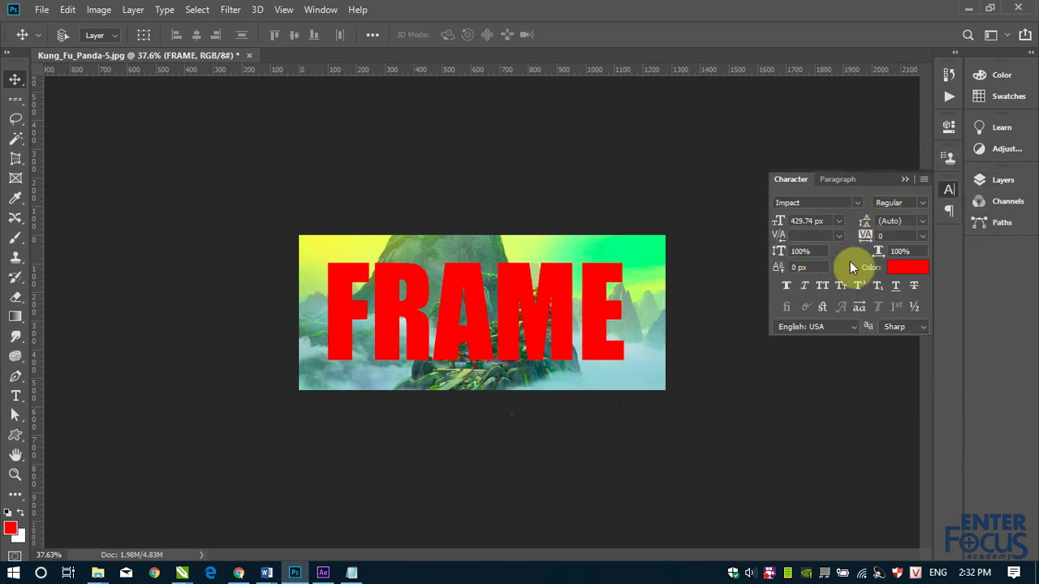
pyautogui.click(923, 236)
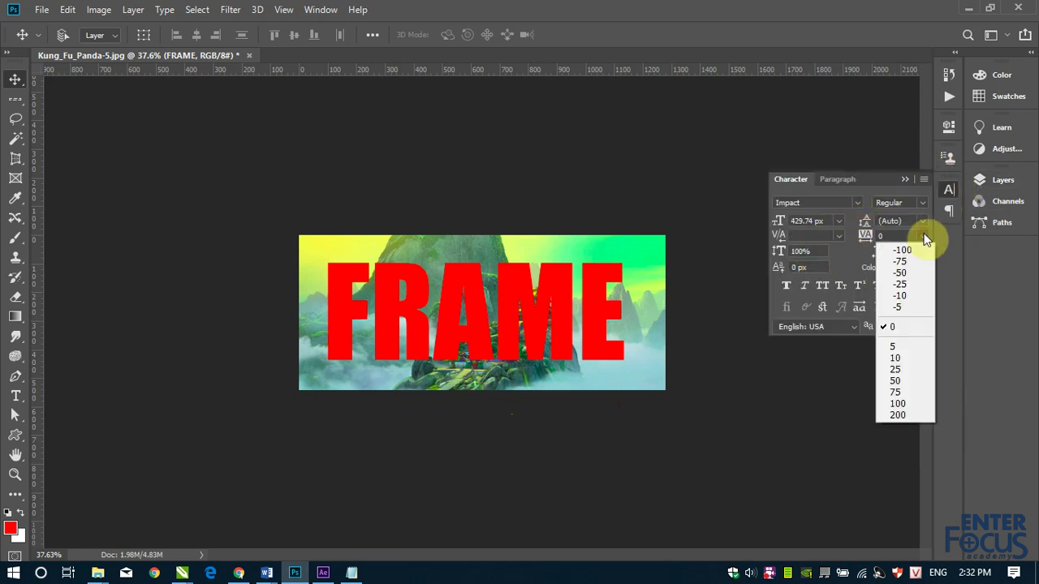
pyautogui.click(902, 274)
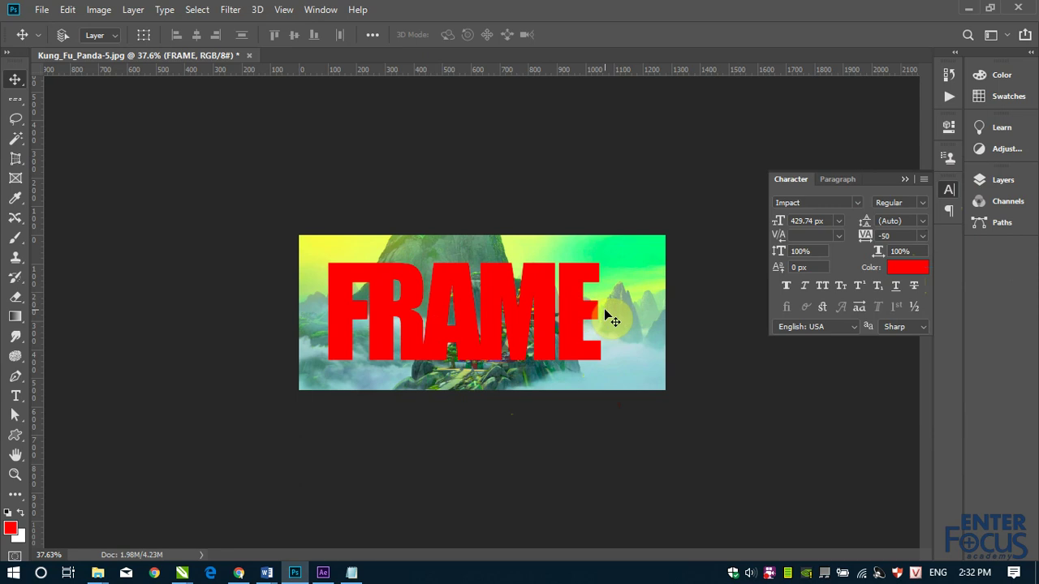
pyautogui.click(905, 178)
pyautogui.click(999, 180)
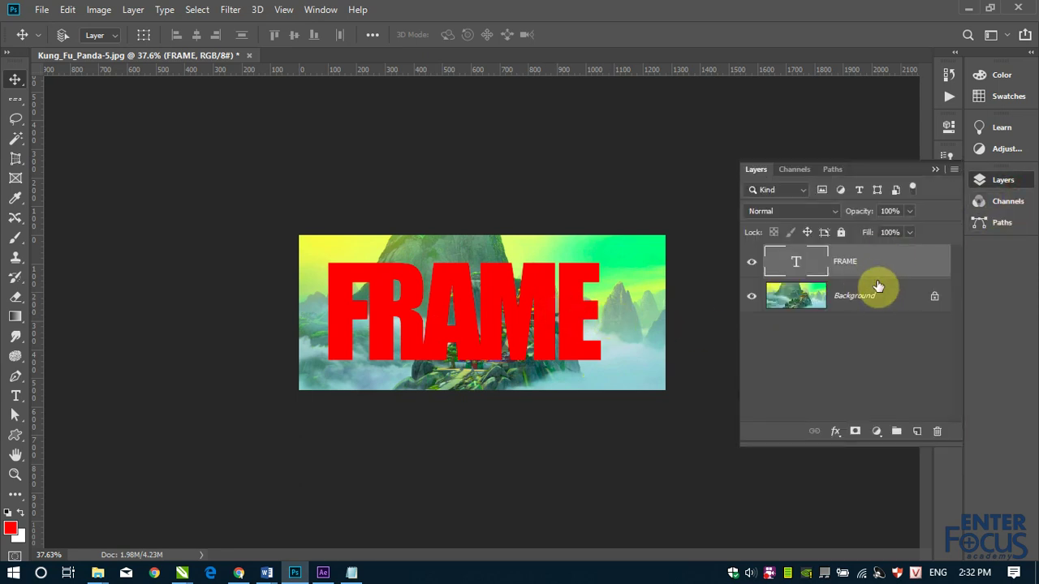
# Step: Convert the FRAME text layer into an empty letter-shaped frame named FRAME
pyautogui.rightClick(889, 264)
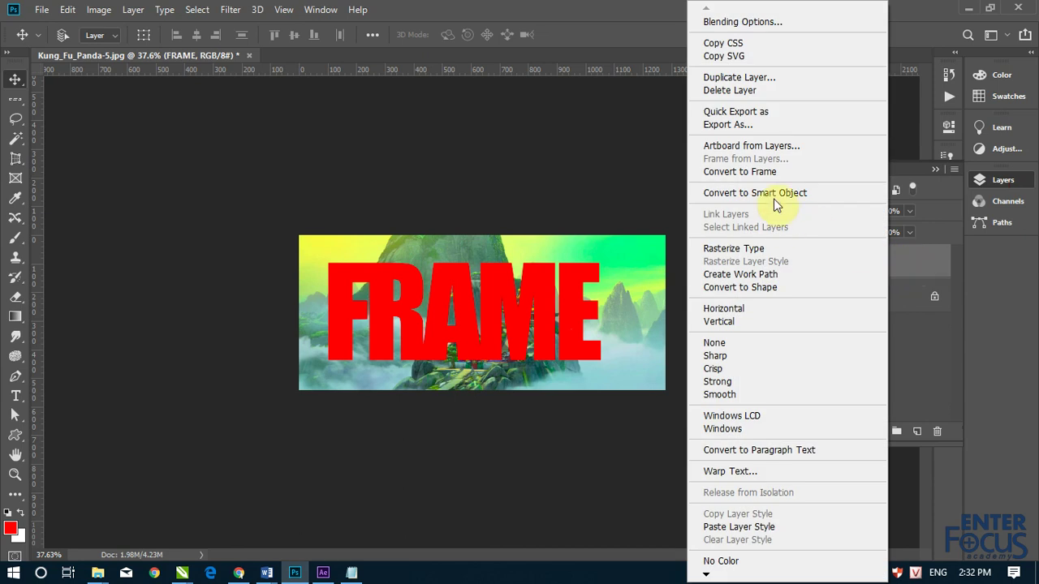
pyautogui.click(774, 175)
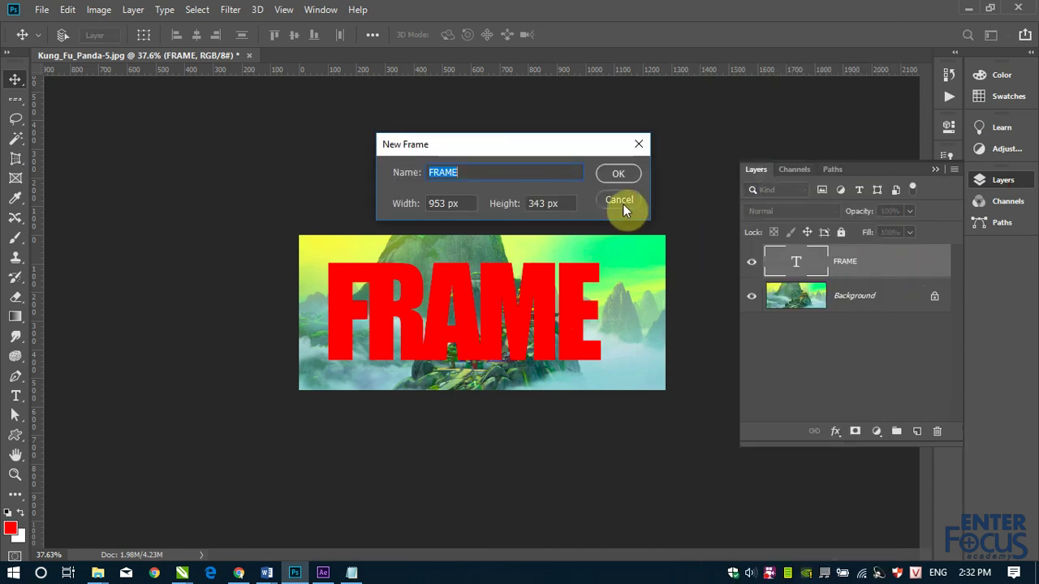
pyautogui.click(618, 172)
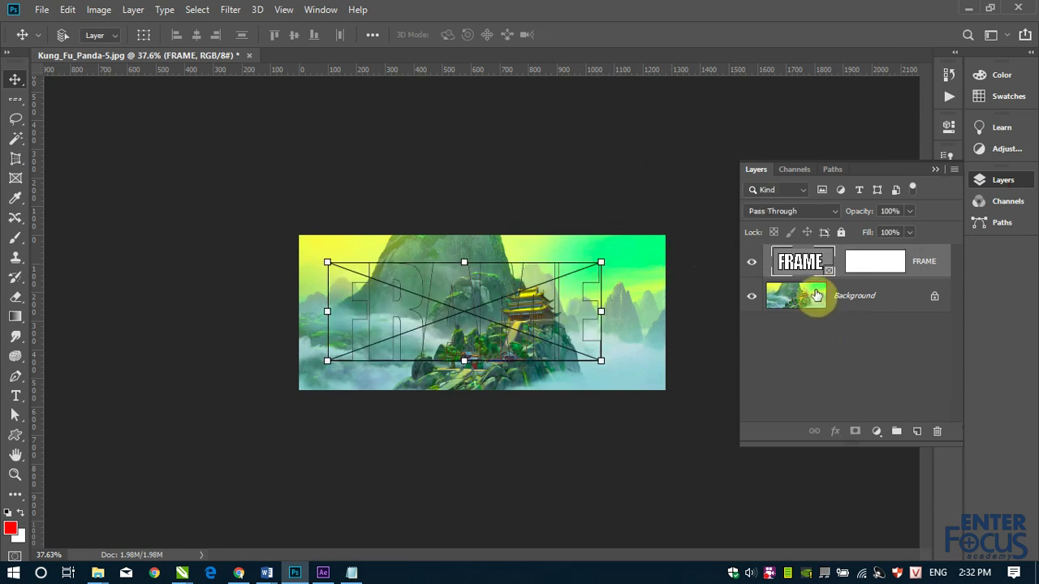
pyautogui.click(859, 301)
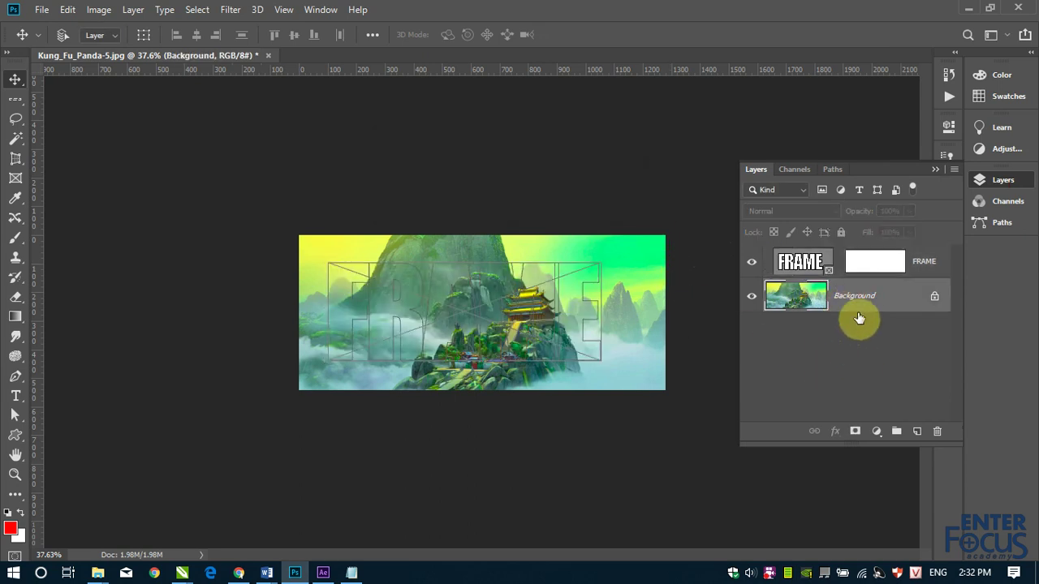
# Step: Duplicate the Background as Background copy inside the FRAME frame and hide the original Background
pyautogui.rightClick(856, 295)
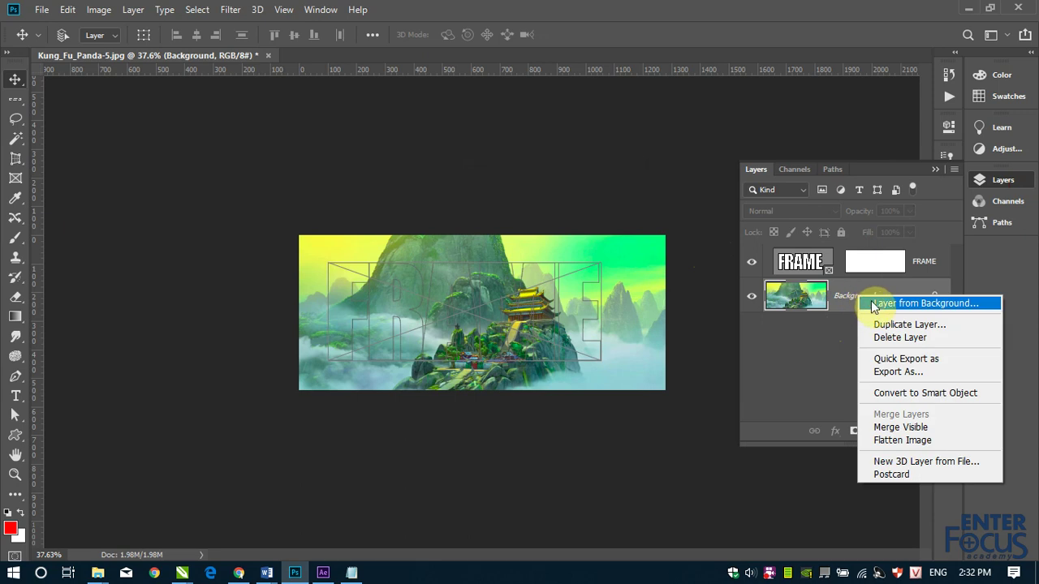
pyautogui.click(905, 324)
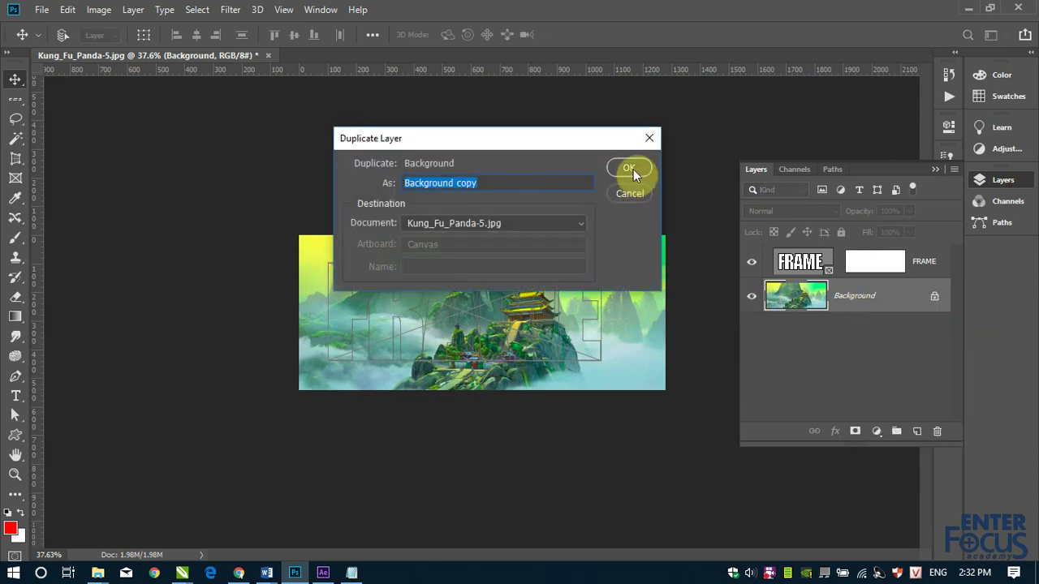
pyautogui.click(630, 169)
pyautogui.click(521, 315)
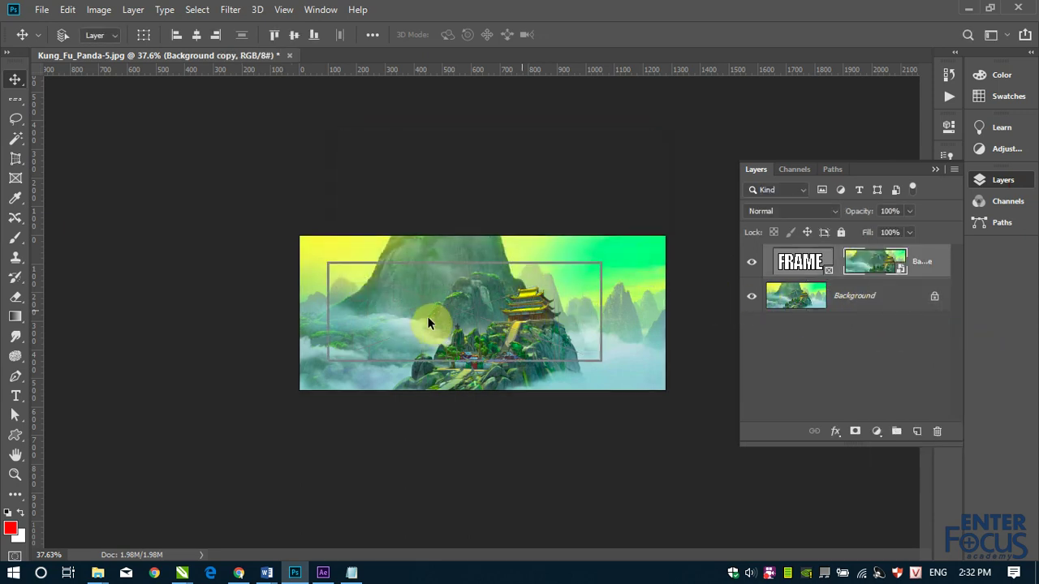
pyautogui.click(752, 298)
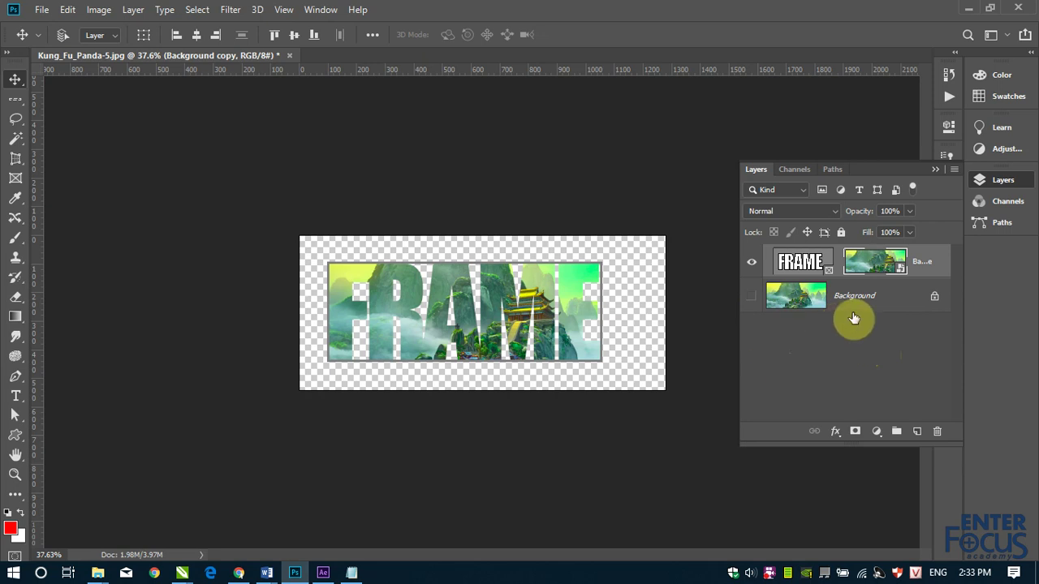
pyautogui.rightClick(926, 262)
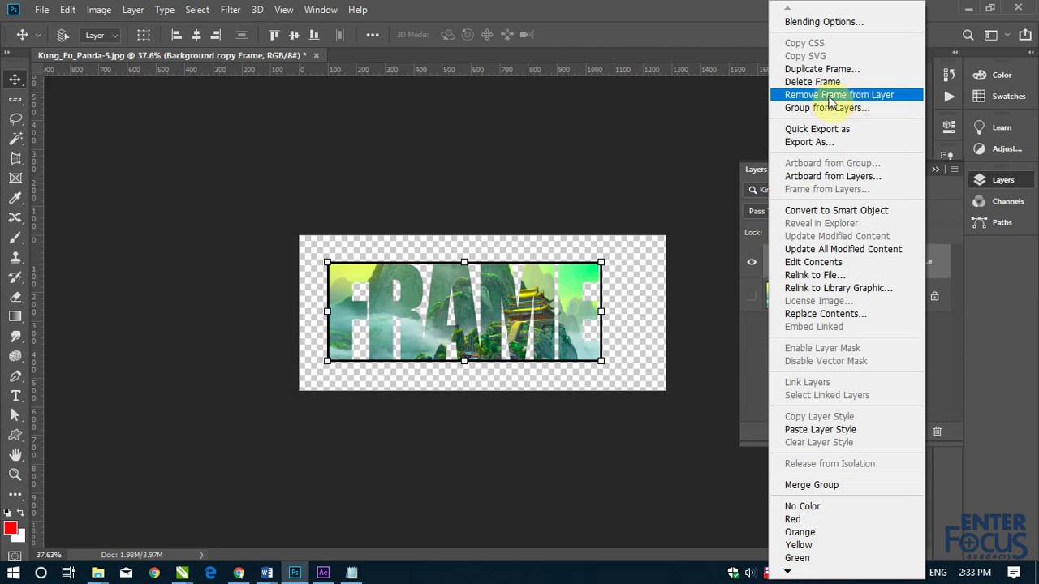
# Step: Duplicate the frame as Background copy Frame copy and hide the original frame layer
pyautogui.click(814, 71)
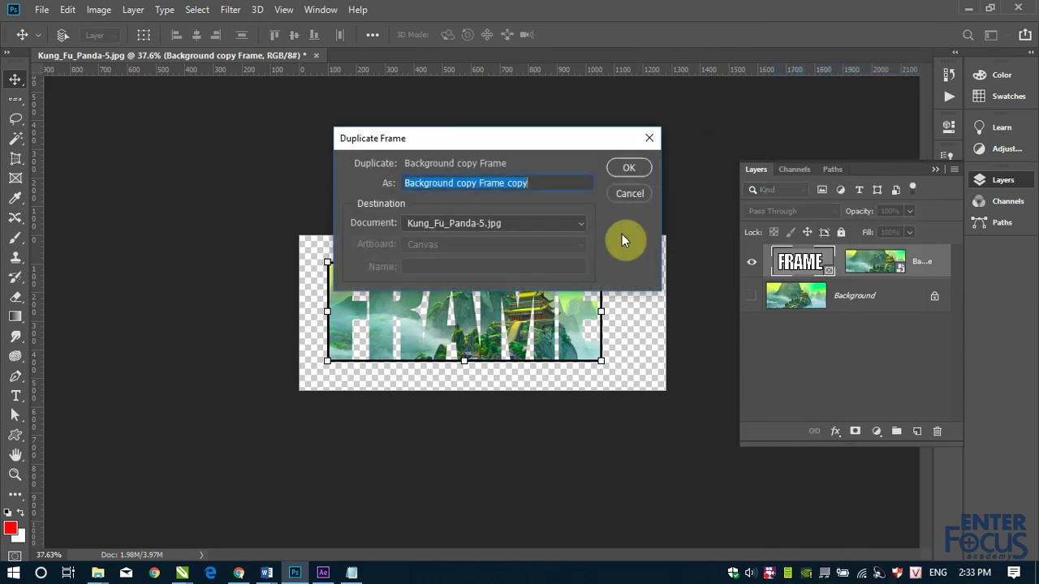
pyautogui.click(629, 171)
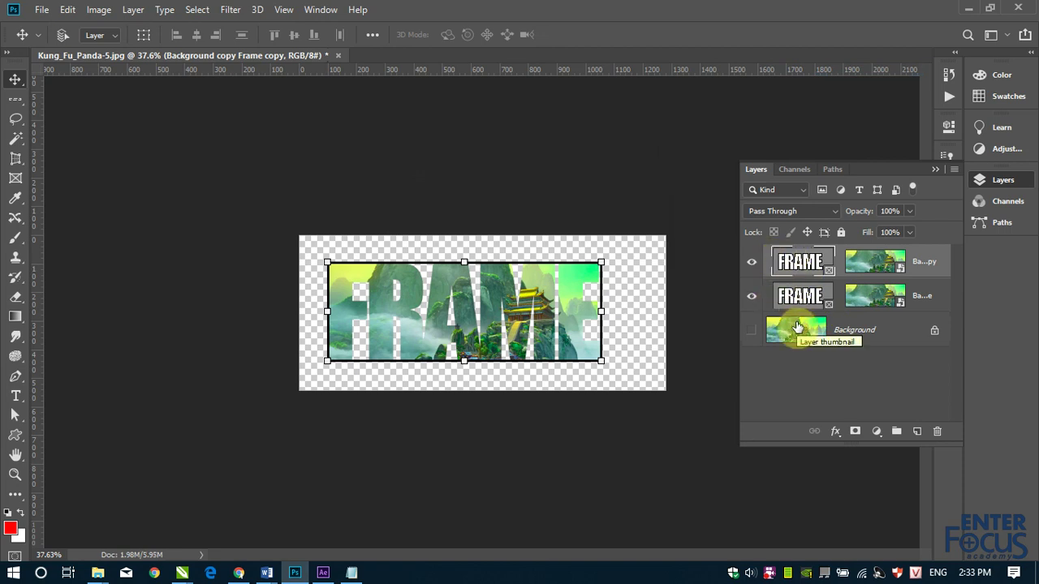
pyautogui.click(752, 295)
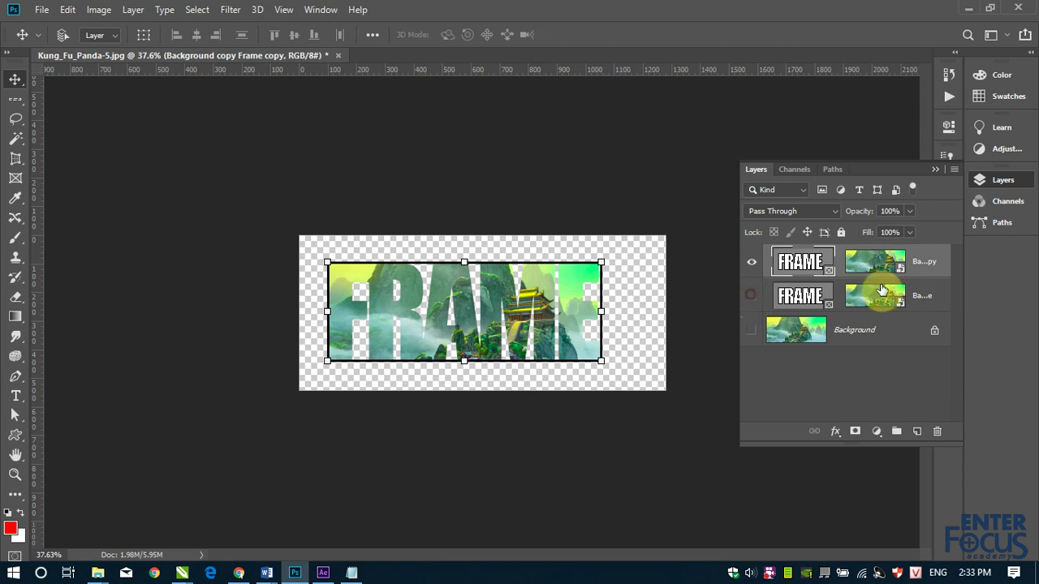
# Step: Delete the 'Background copy Frame copy' layer via Frame and Contents, removing its landscape too
pyautogui.rightClick(922, 272)
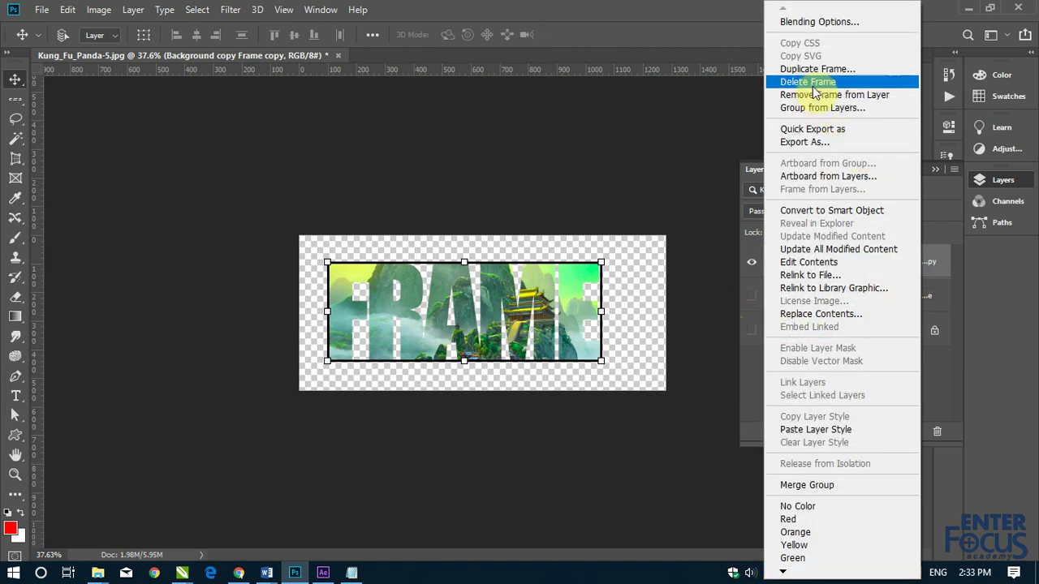
pyautogui.click(814, 82)
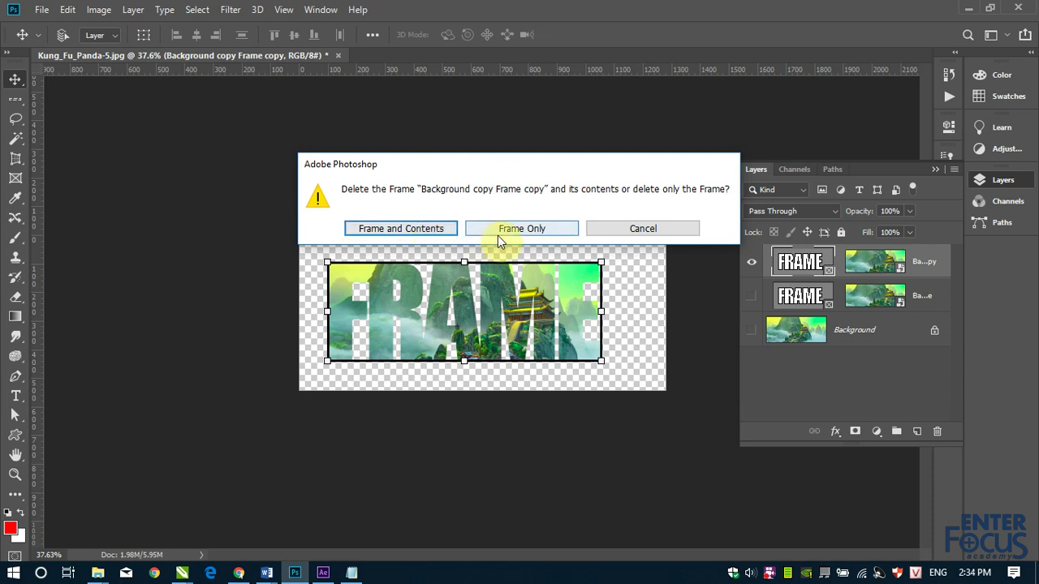
pyautogui.click(401, 231)
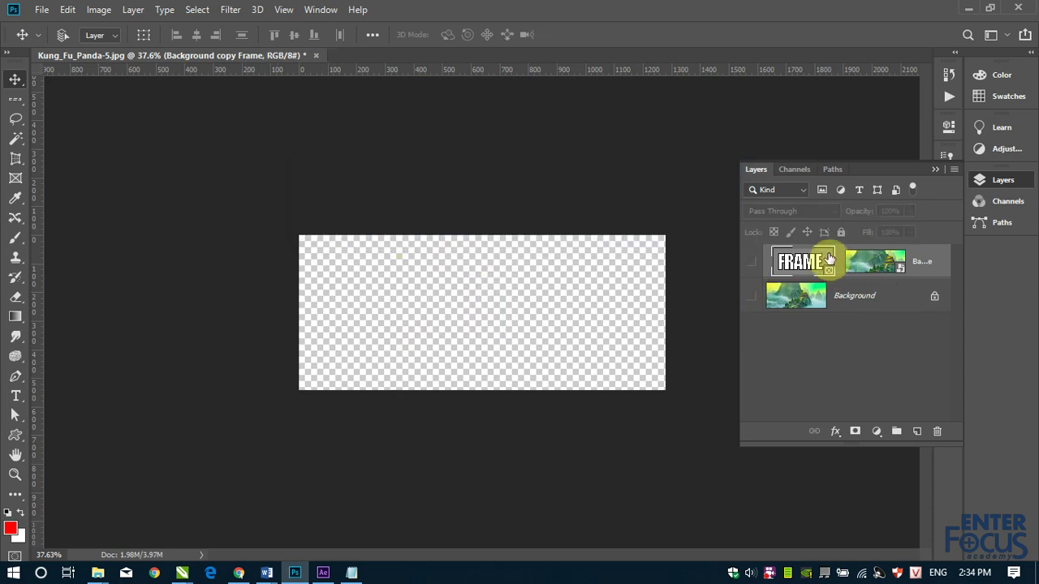
# Step: Unhide the FRAME frame layer and delete the frame only, keeping the landscape as a plain layer
pyautogui.click(751, 262)
pyautogui.rightClick(918, 266)
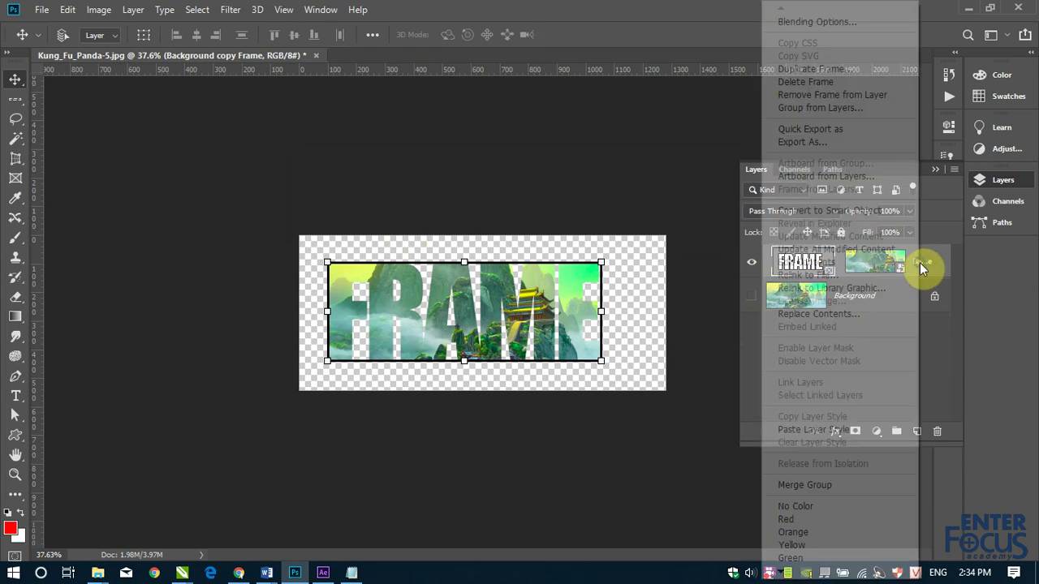
pyautogui.click(819, 84)
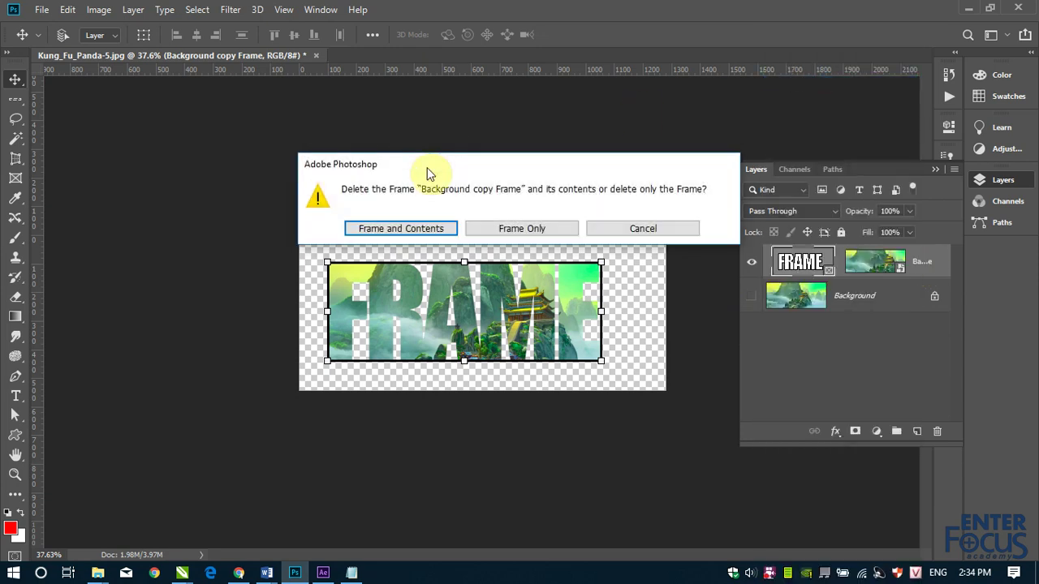
pyautogui.click(537, 226)
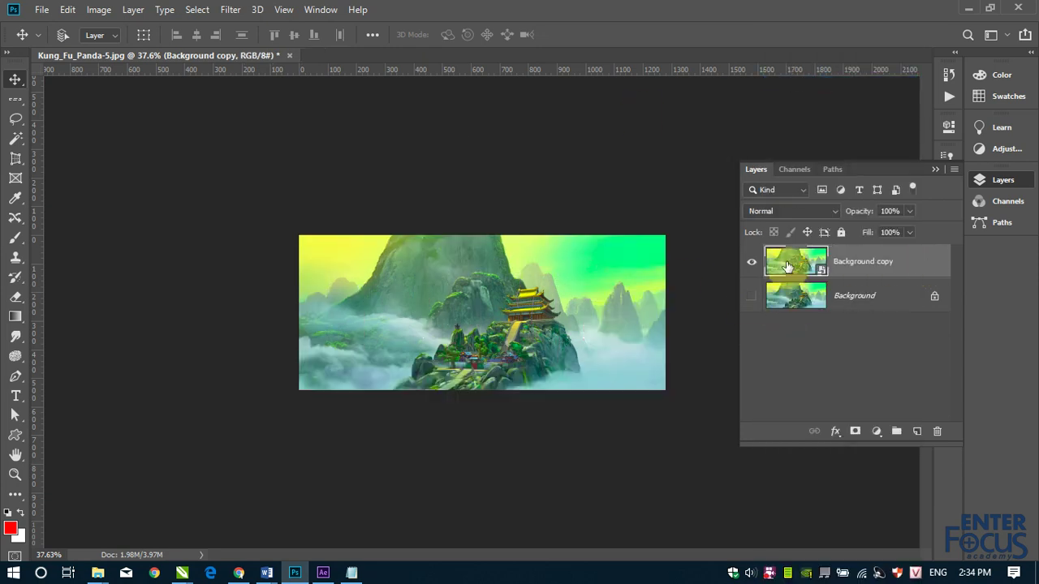